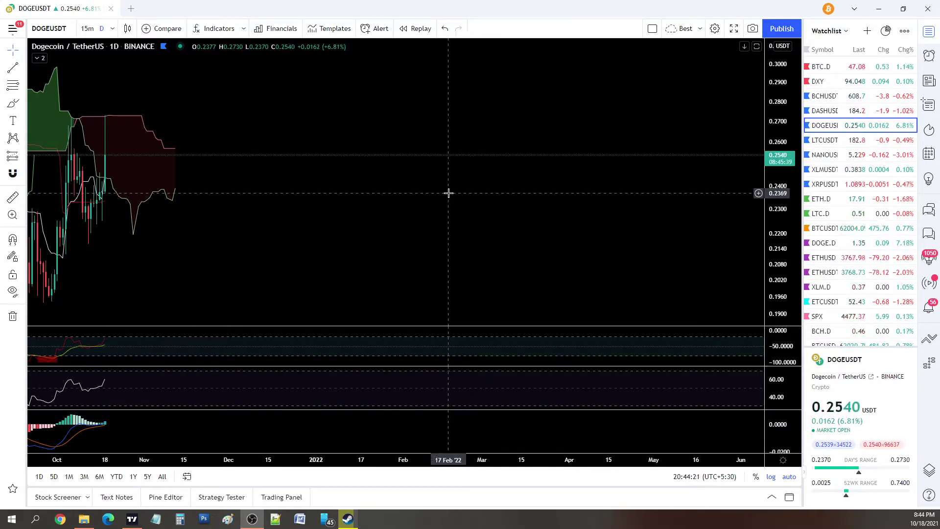
- Pan the DOGEUSDT daily chart back to reveal the May–October 2021 candles
drag(310, 220, 663, 210)
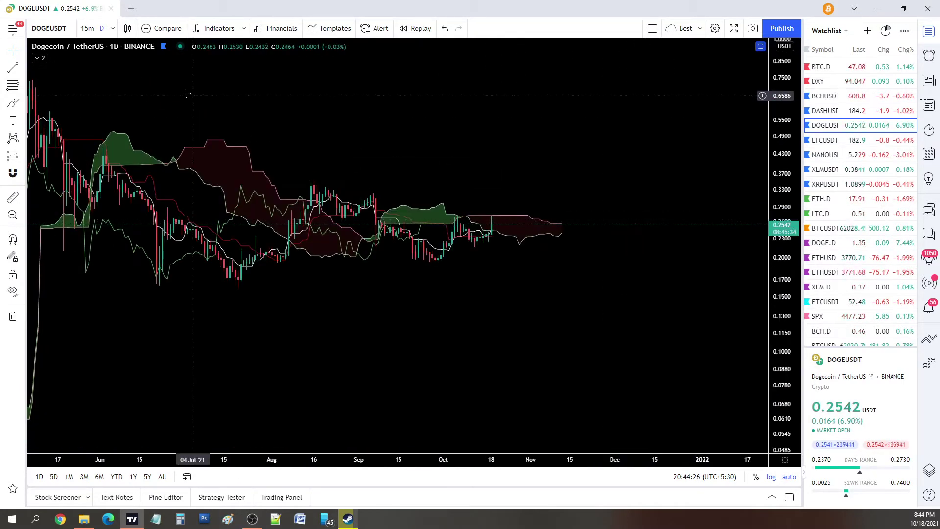
- Toggle the Ichimoku cloud off and back on, and zoom in on the mid-September-onward candles
click(40, 58)
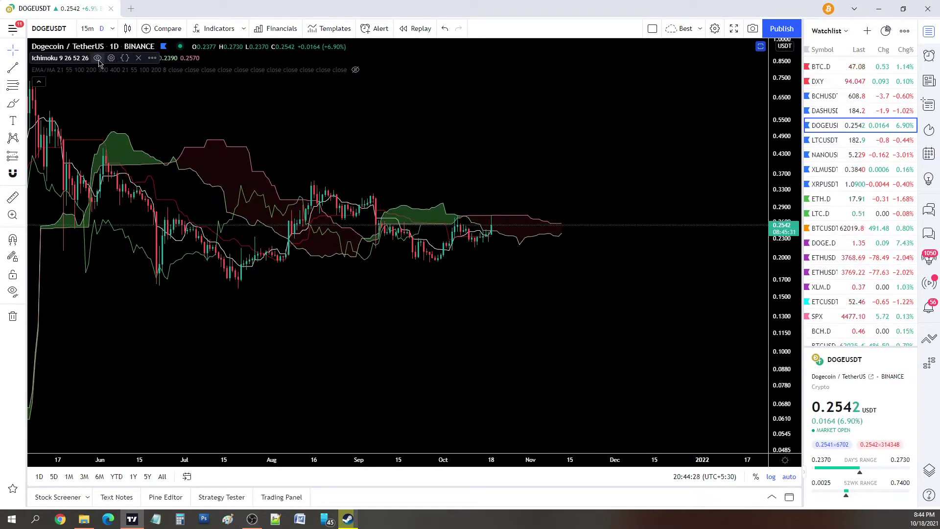
click(97, 58)
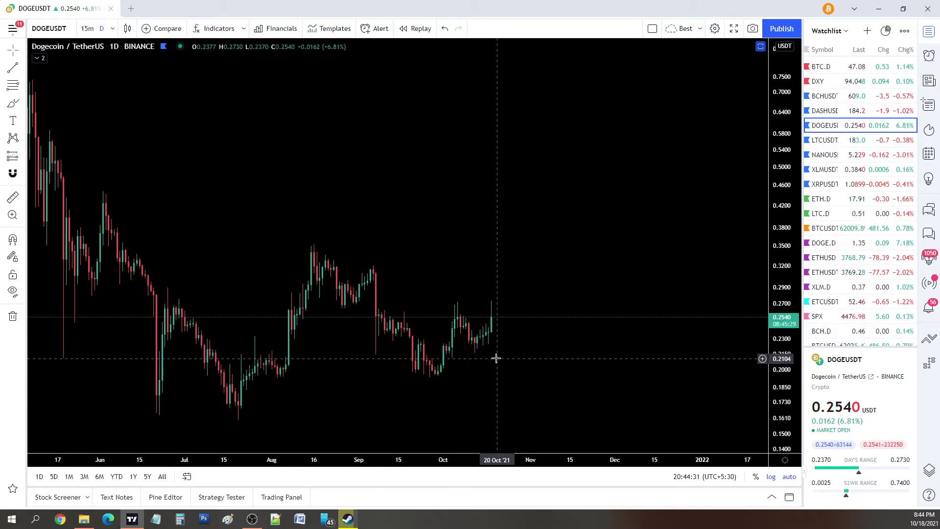
scroll(496, 358, up, 5)
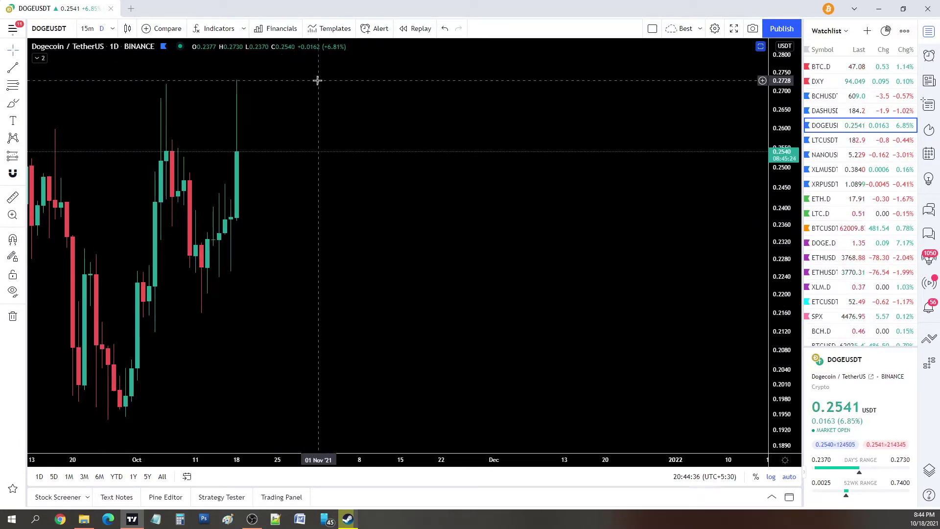
click(41, 59)
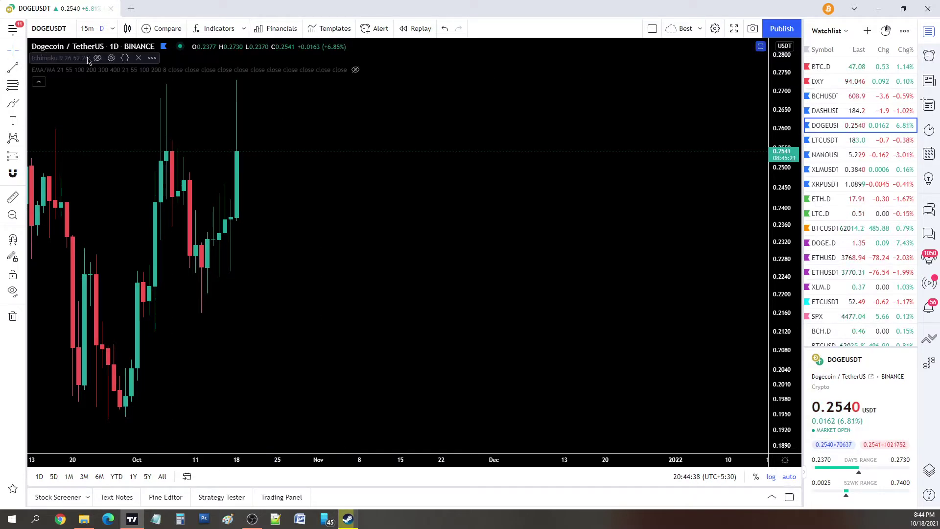
click(98, 59)
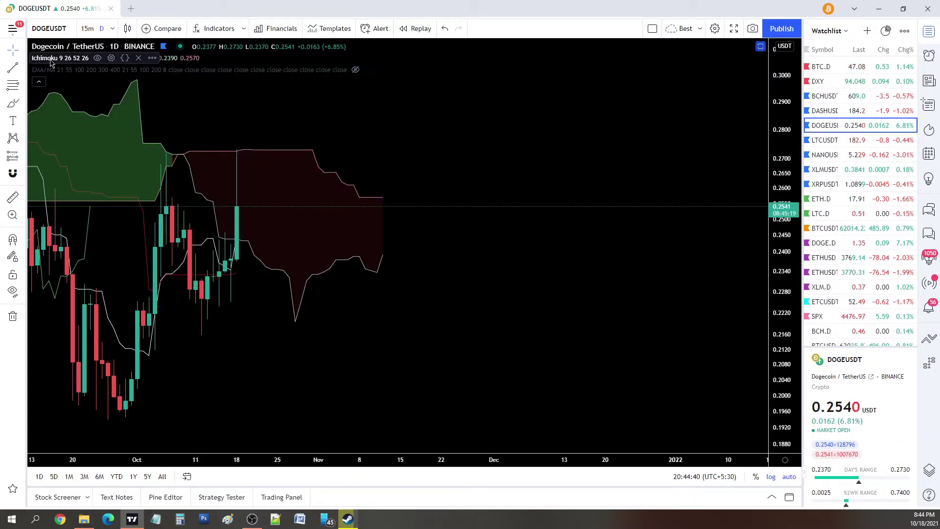
click(40, 83)
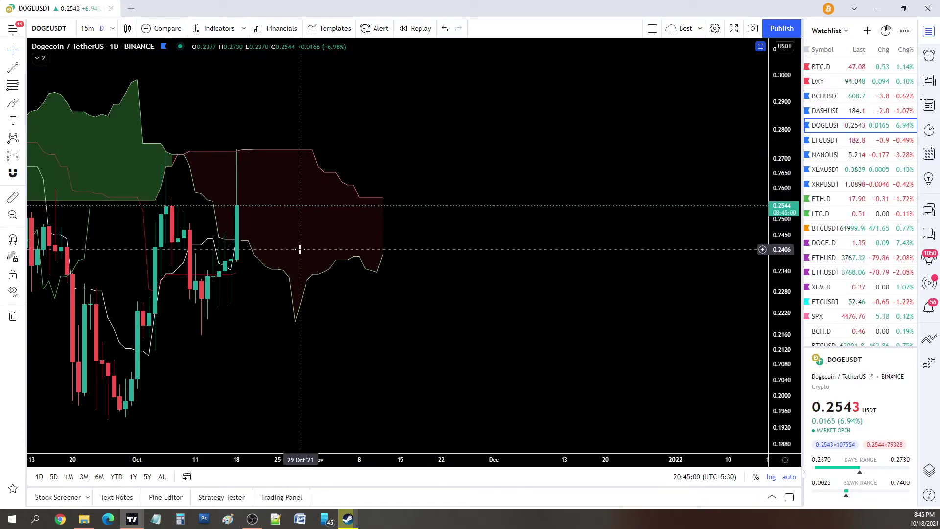
- Circle the 0.2734 high with a freehand brush loop
click(10, 105)
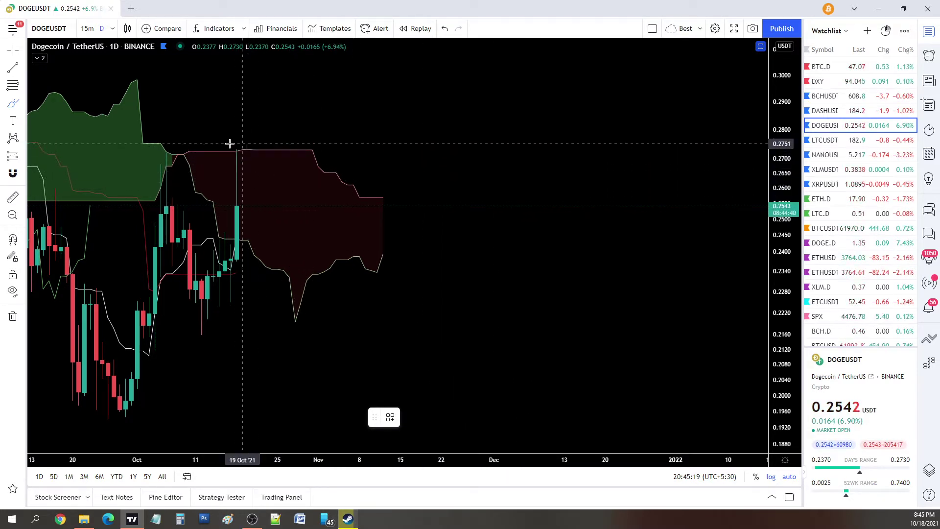
mouse_move(260, 142)
mouse_down()
mouse_move(275, 153)
mouse_move(251, 145)
mouse_move(271, 148)
mouse_up()
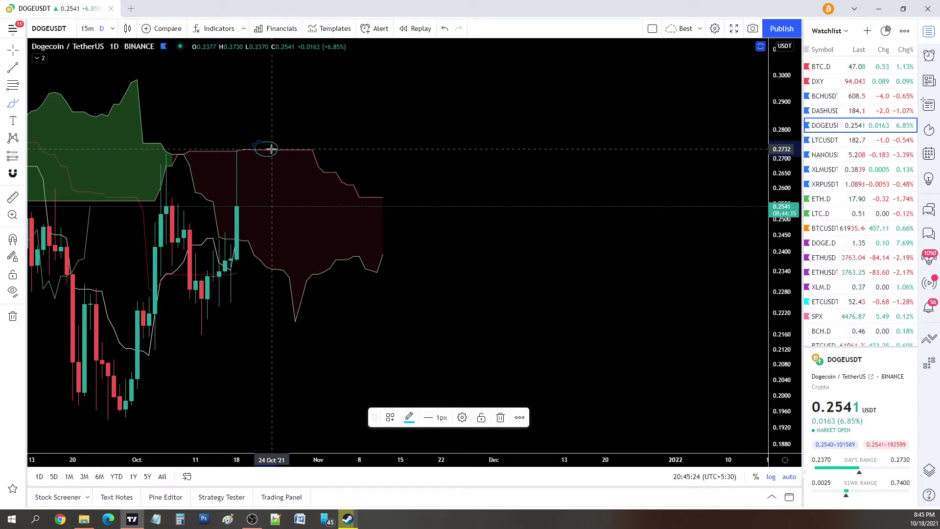
scroll(341, 155, down, 5)
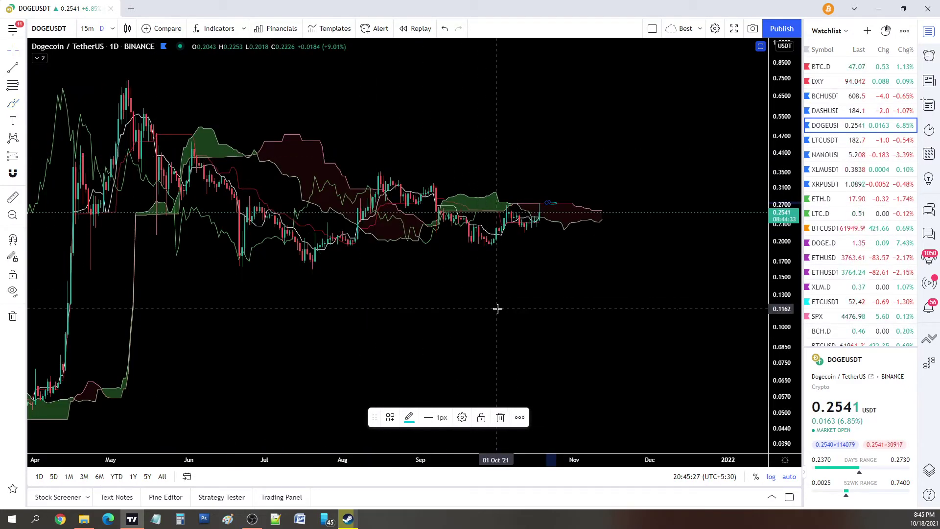
- Remove all drawings from the DOGEUSDT daily chart
right_click(566, 272)
click(600, 458)
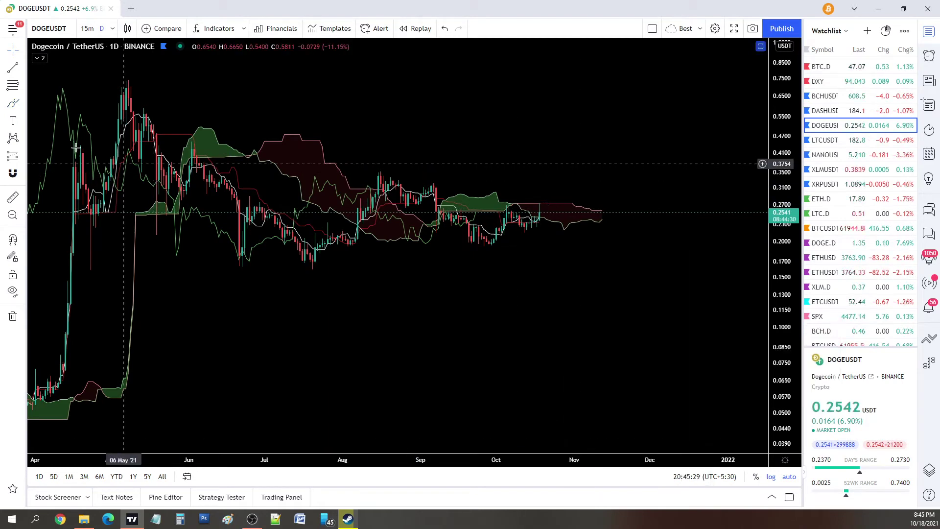
scroll(356, 188, up, 4)
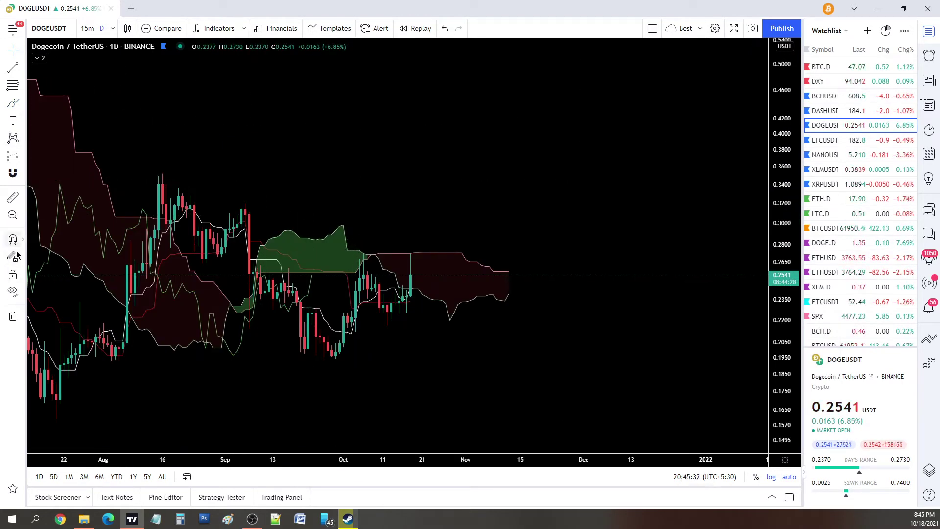
click(13, 490)
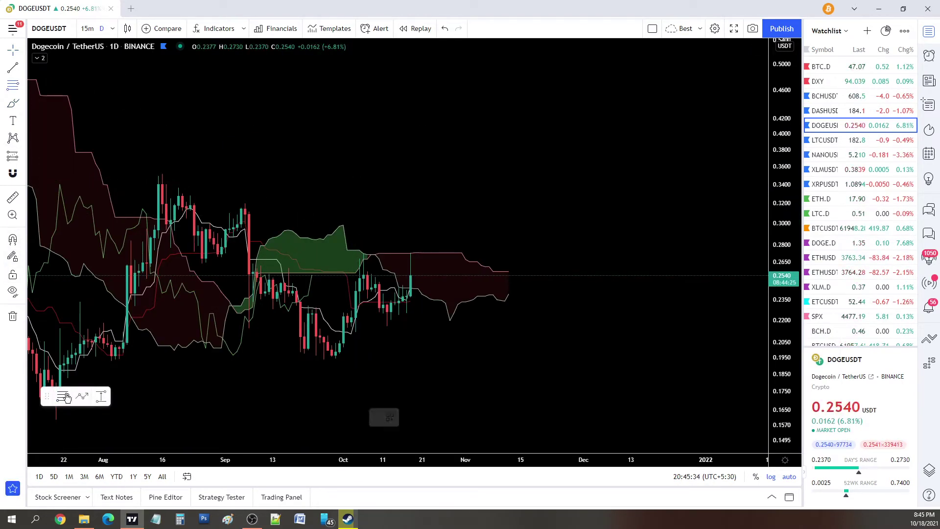
scroll(352, 227, down, 5)
scroll(428, 191, up, 3)
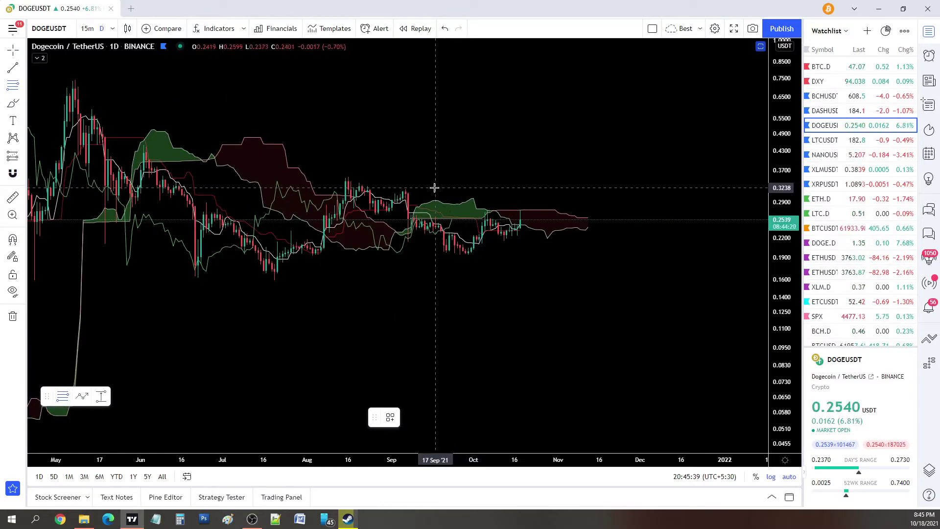
scroll(416, 190, up, 5)
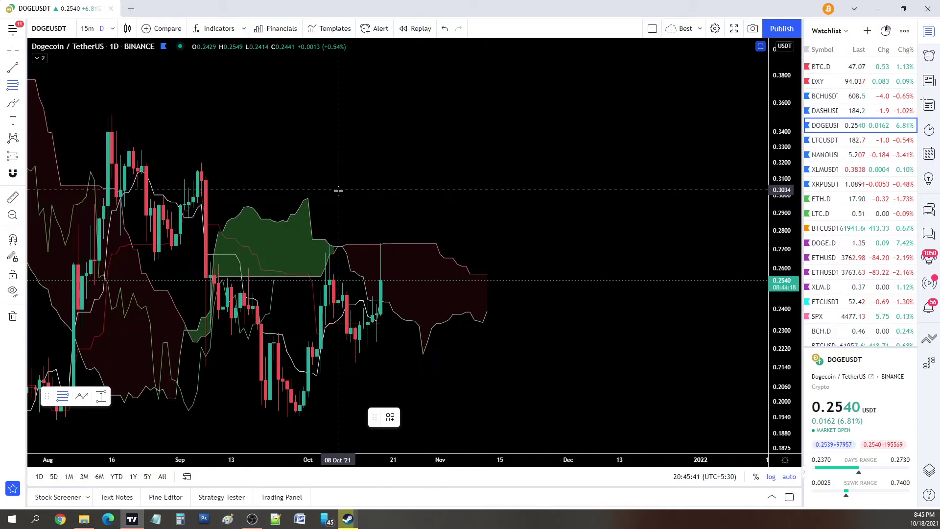
- Switch to 3-day candles and draw a Fibonacci retracement from the 0.7440 high to the 0.1920 low
click(112, 45)
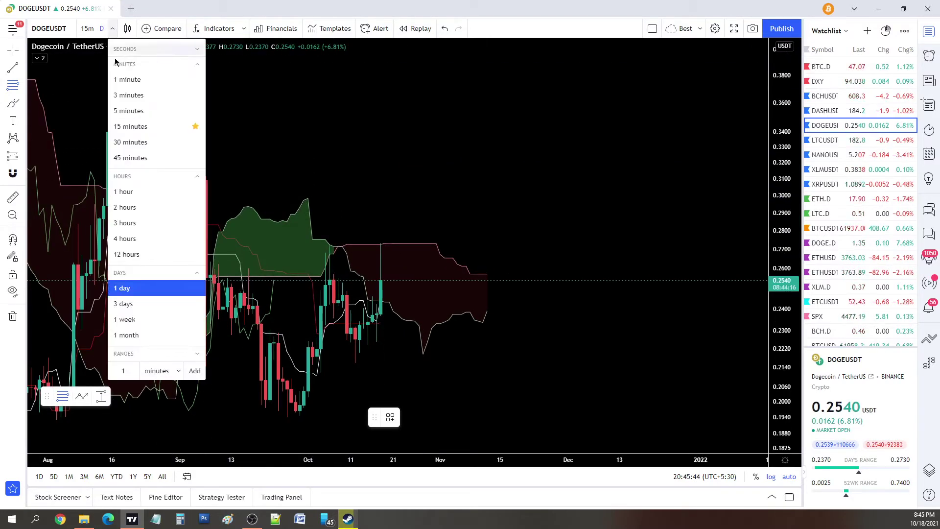
click(146, 307)
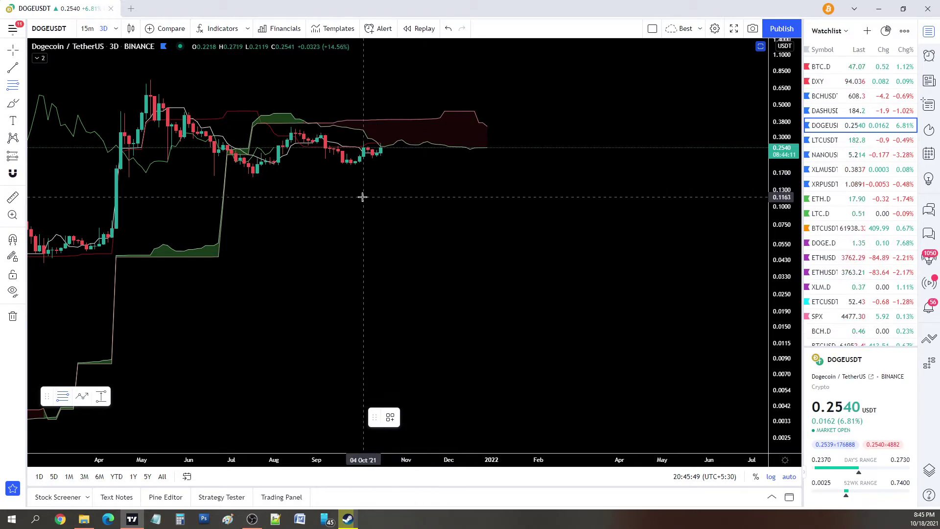
click(312, 79)
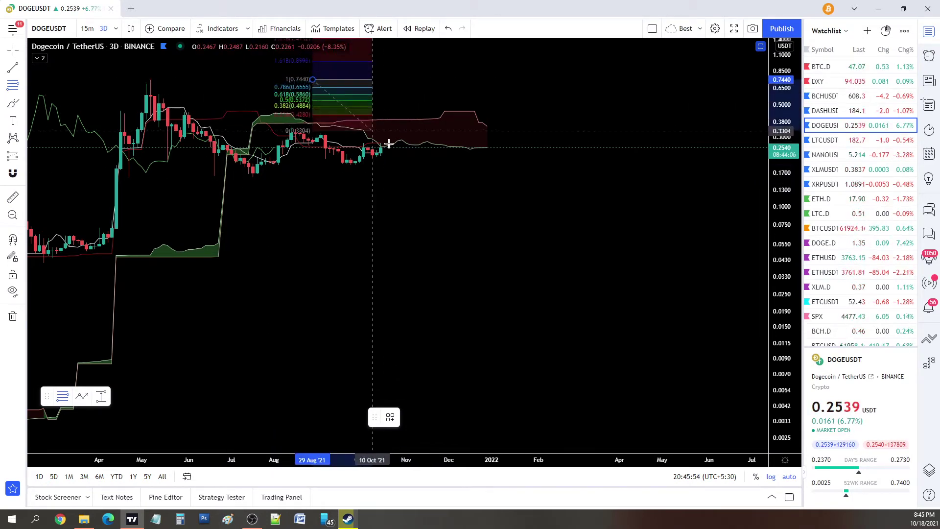
scroll(430, 189, up, 3)
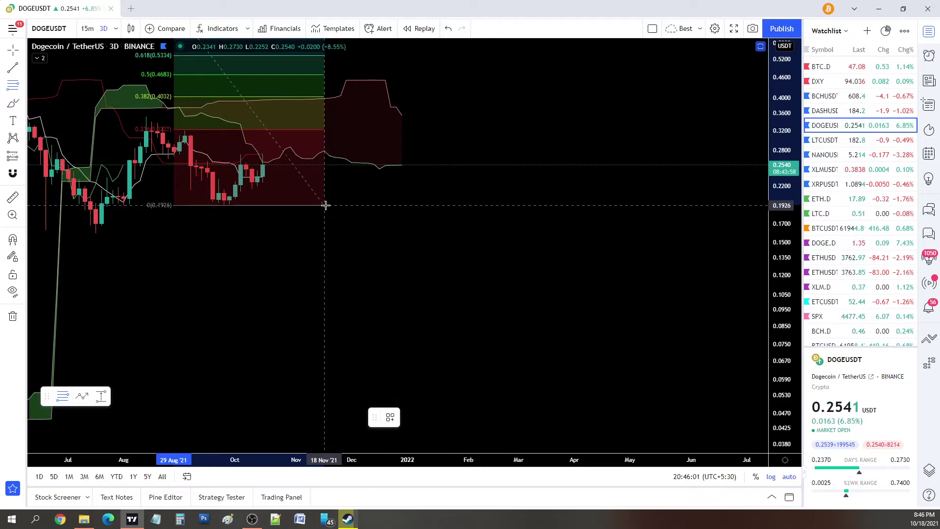
click(325, 205)
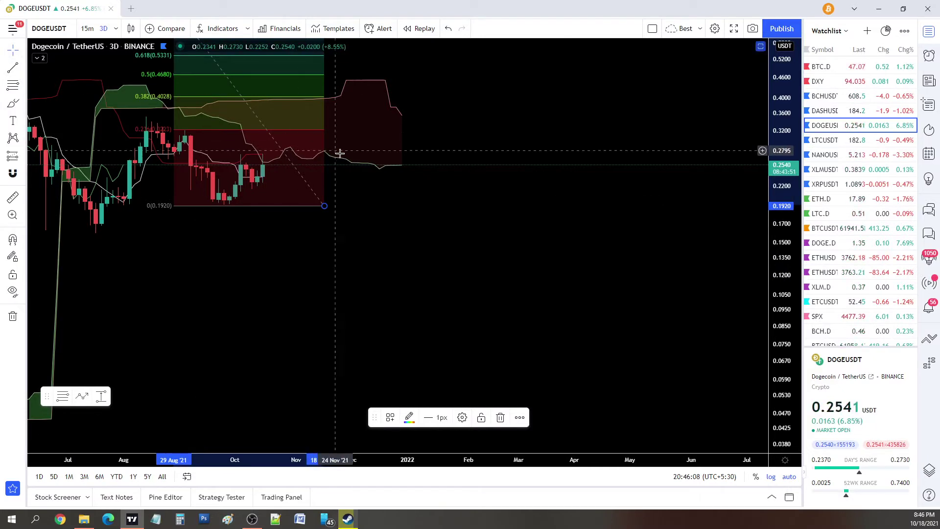
scroll(246, 167, up, 5)
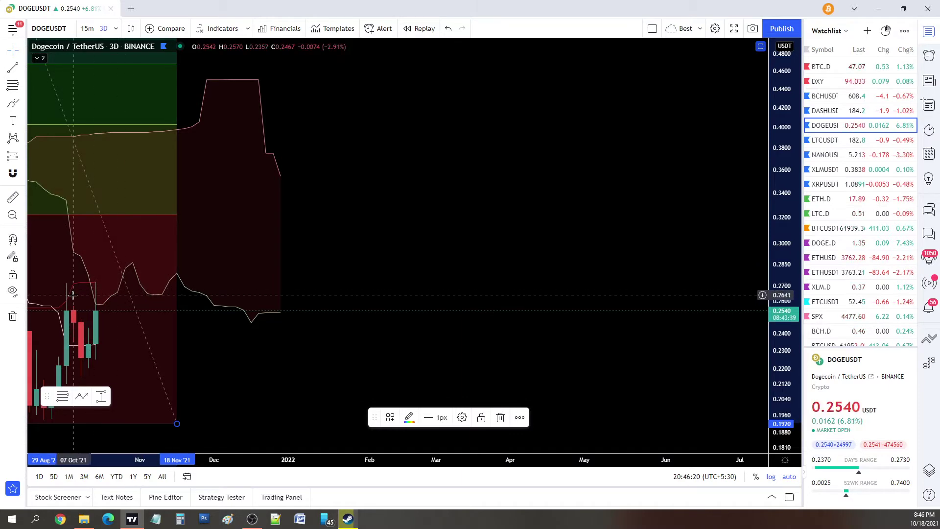
- Pan the 3-day chart to bring the earlier October candles into view
scroll(443, 306, down, 5)
scroll(67, 318, up, 8)
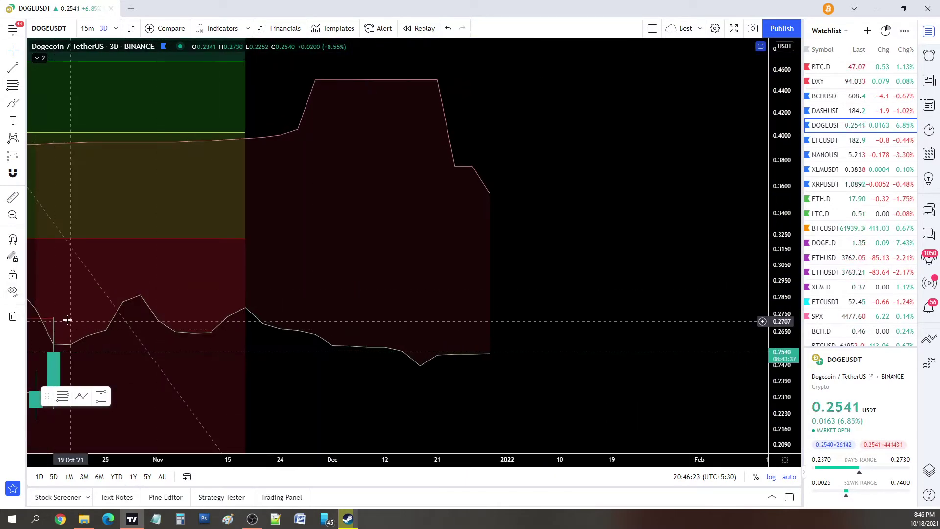
drag(55, 314, 279, 278)
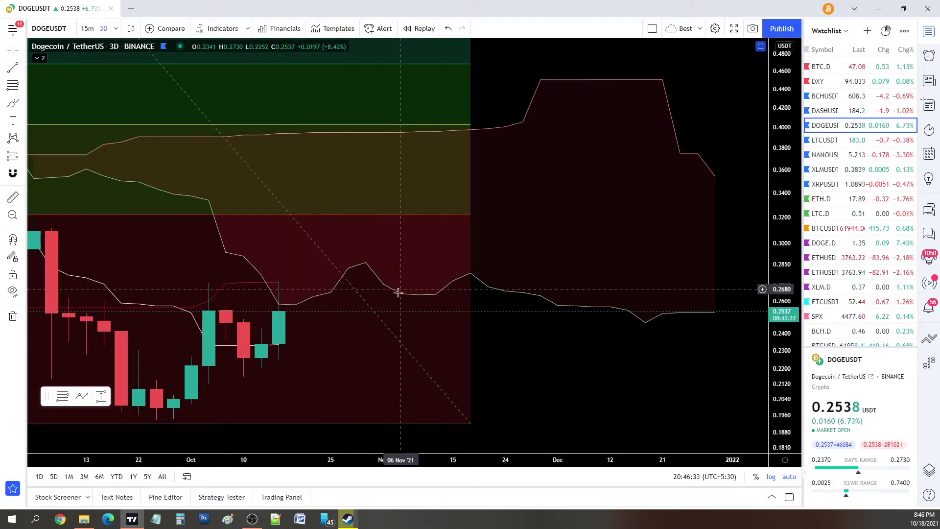
scroll(416, 274, down, 2)
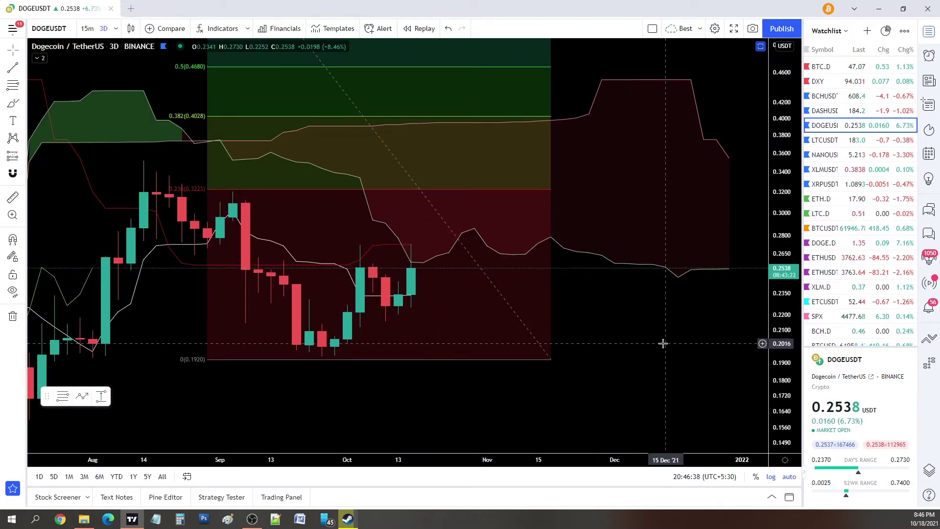
- Hide the Ichimoku cloud and zoom out to show May–August candles and the full retracement
click(39, 58)
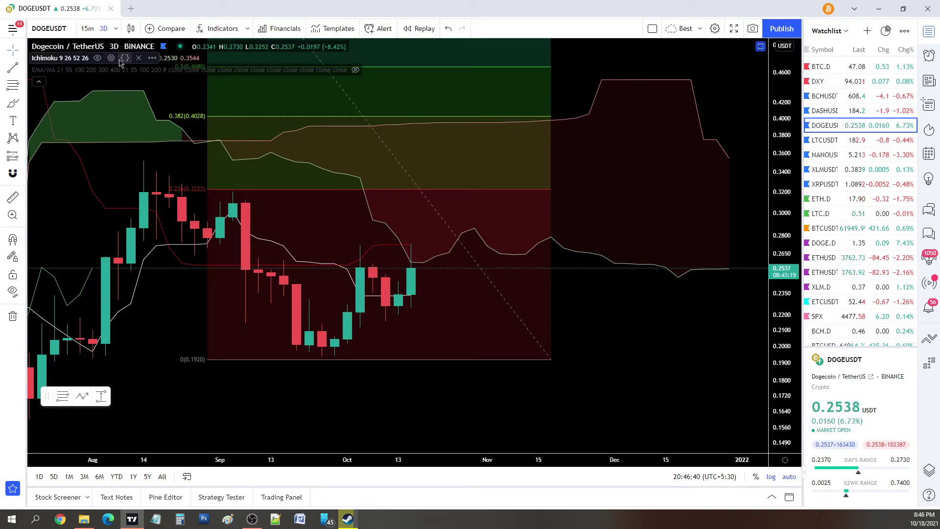
click(98, 59)
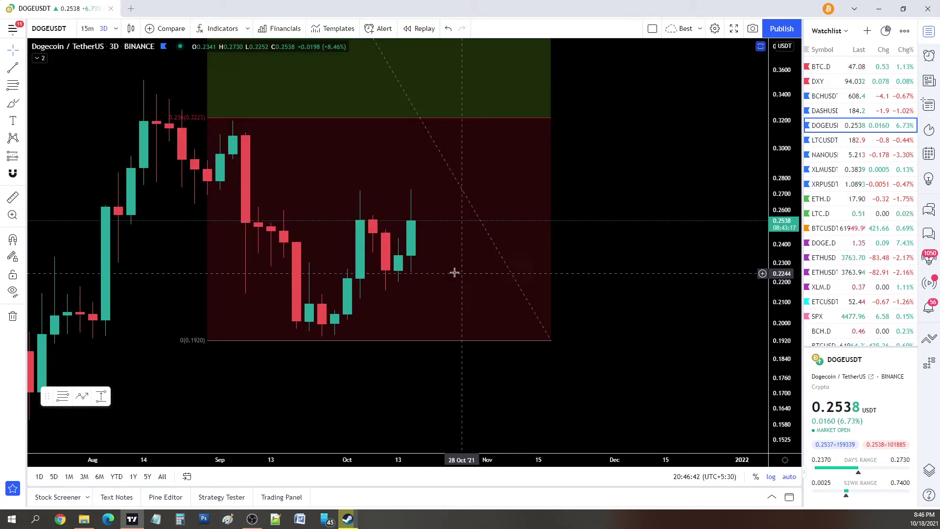
drag(153, 253, 350, 300)
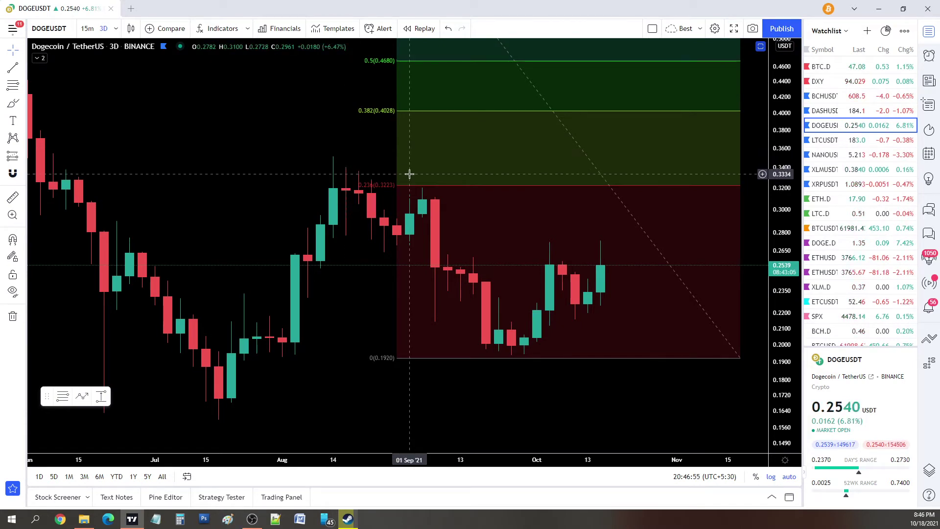
scroll(409, 174, down, 2)
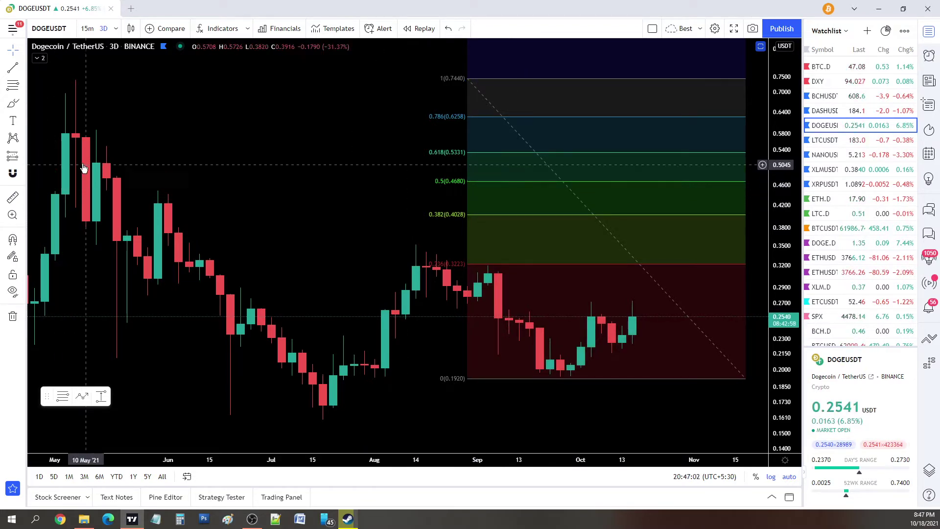
scroll(225, 147, down, 3)
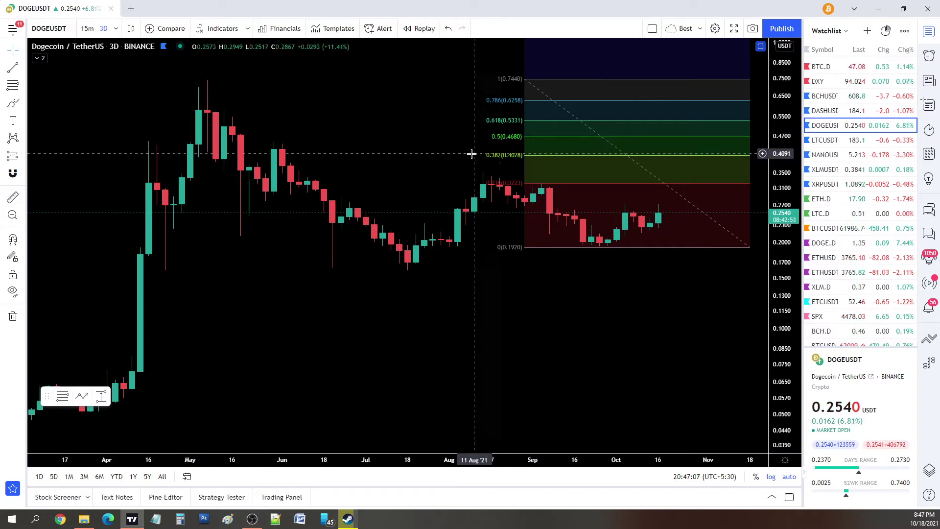
scroll(386, 191, up, 3)
scroll(385, 190, up, 2)
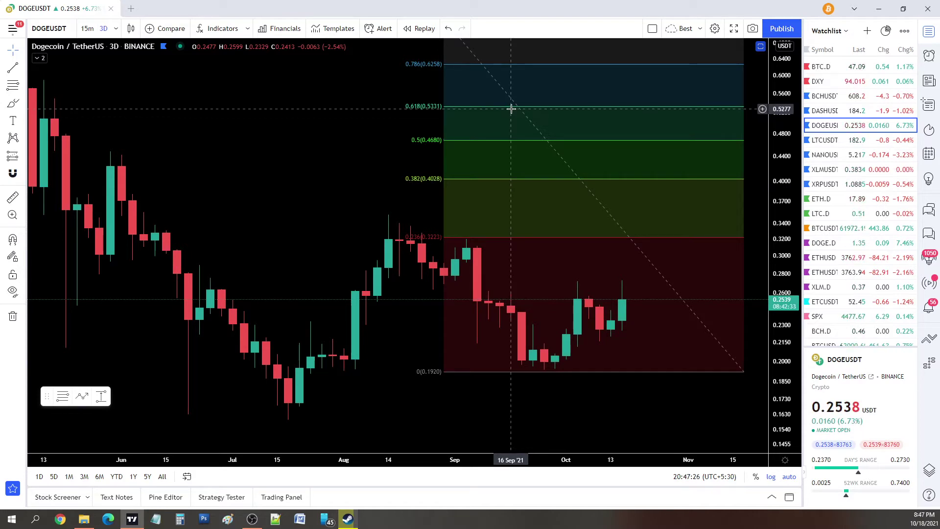
scroll(510, 108, down, 3)
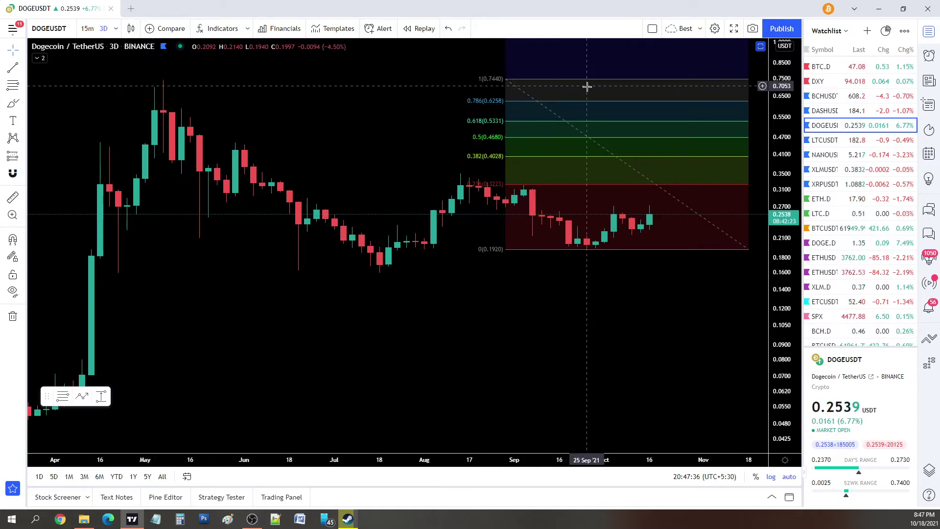
- Pan toward later dates and shift the price view up to show levels to 1.8
drag(648, 329, 530, 345)
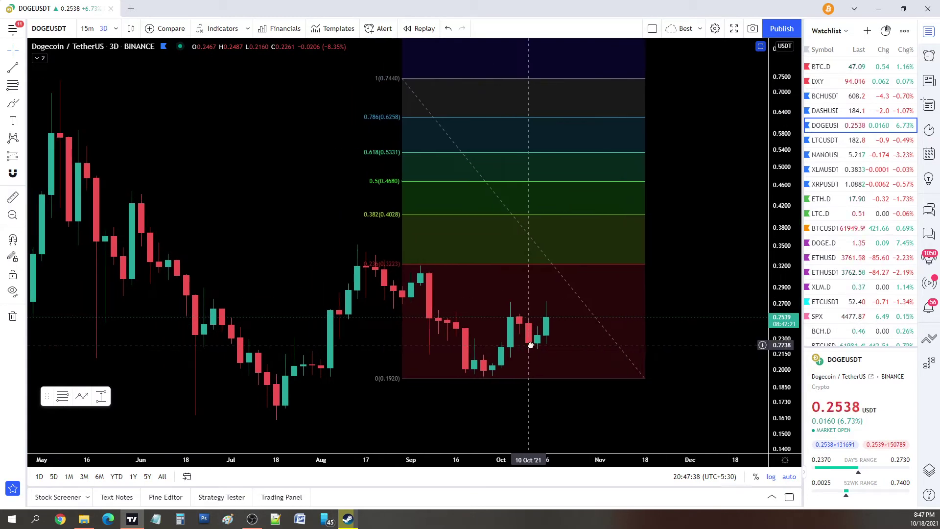
drag(671, 155, 646, 340)
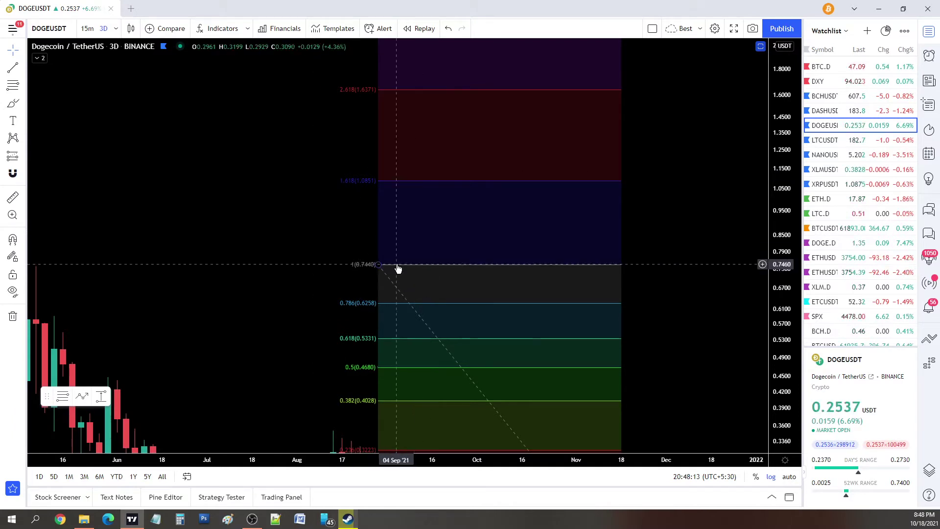
click(12, 103)
- Loop around the 1 (0.7440) Fibonacci level and sketch short strokes above it
mouse_move(342, 246)
mouse_down()
mouse_move(390, 249)
mouse_move(330, 262)
mouse_move(342, 247)
mouse_up()
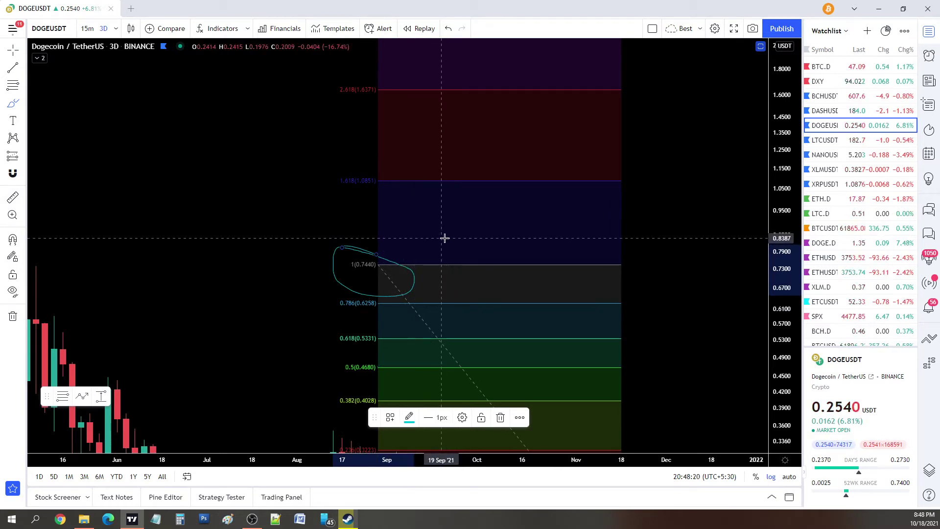
drag(419, 236, 466, 237)
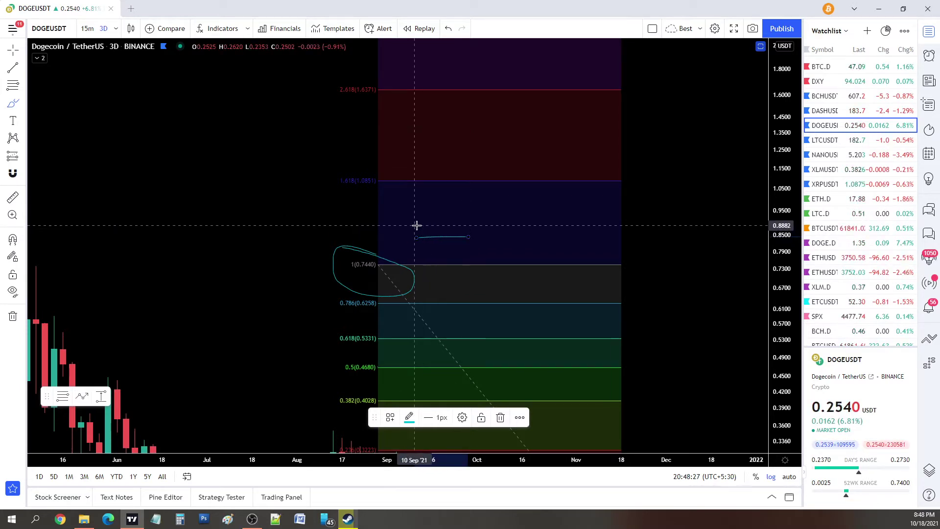
mouse_move(416, 225)
mouse_down()
mouse_move(475, 222)
mouse_move(453, 221)
mouse_move(461, 213)
mouse_move(414, 226)
mouse_move(430, 214)
mouse_move(422, 224)
mouse_up()
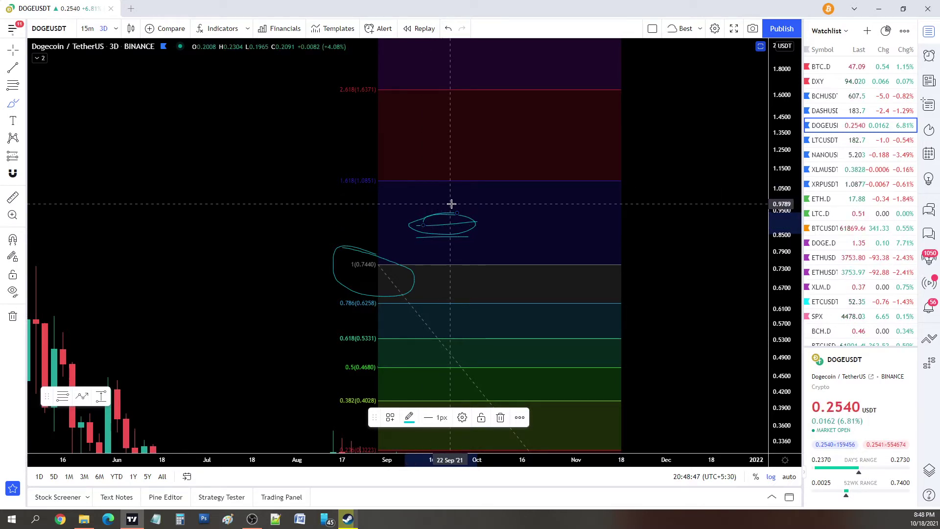
mouse_move(447, 199)
mouse_down()
mouse_move(405, 206)
mouse_move(441, 199)
mouse_move(429, 198)
mouse_up()
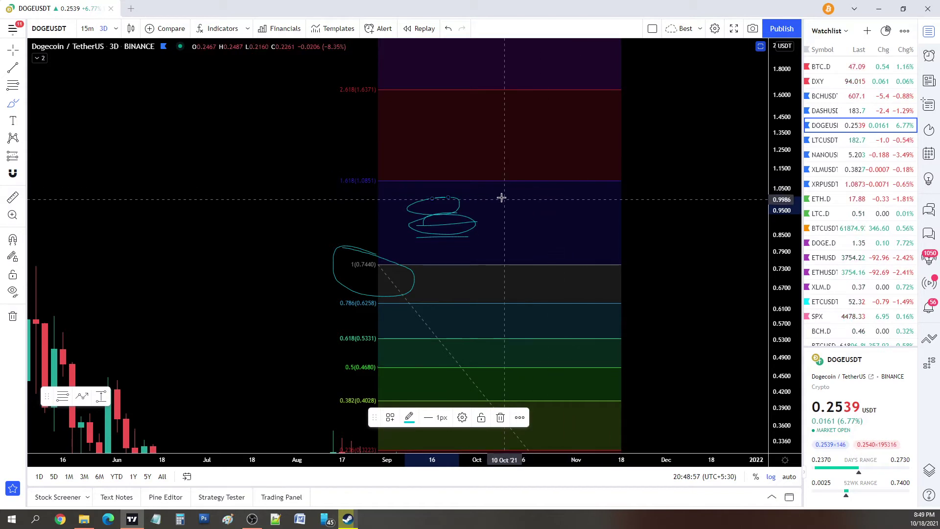
- Circle the 1.618 and 2.618 (1.6371) extensions, sketch a price path, and loop 0.7440 again
drag(363, 168, 339, 163)
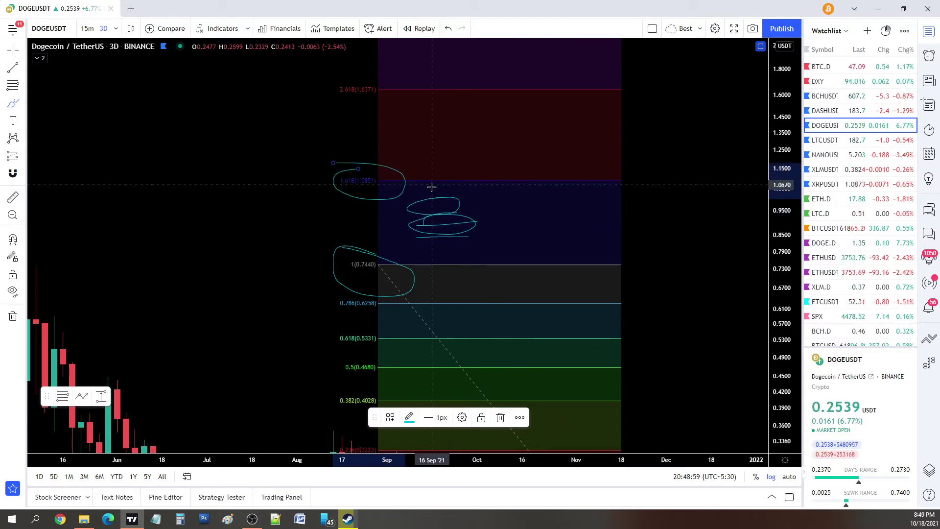
mouse_move(436, 202)
mouse_down()
mouse_move(442, 183)
mouse_move(492, 263)
mouse_up()
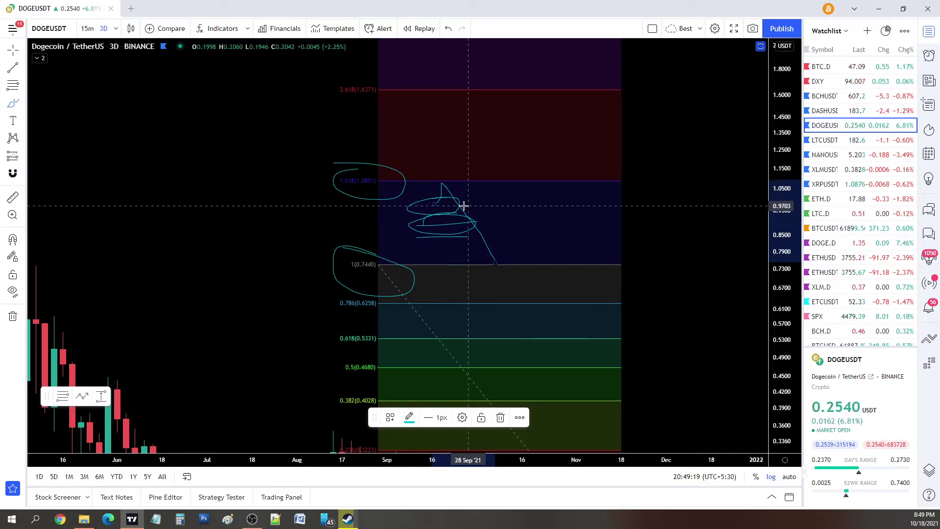
mouse_move(367, 80)
mouse_down()
mouse_move(313, 93)
mouse_move(372, 109)
mouse_move(333, 86)
mouse_up()
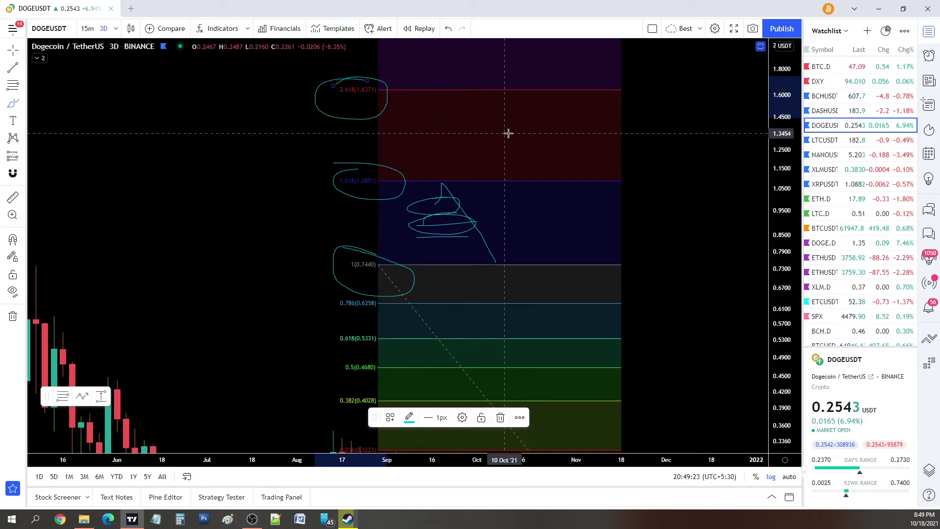
scroll(600, 208, down, 3)
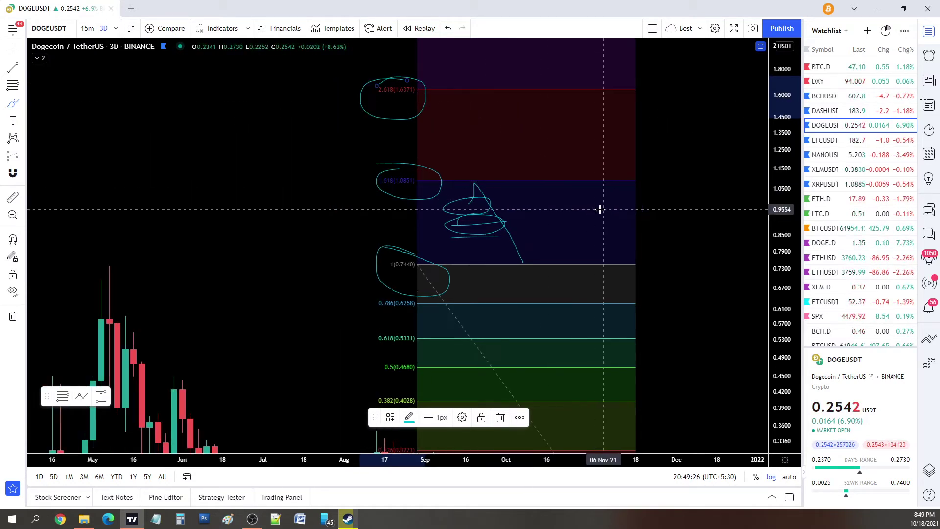
scroll(606, 223, down, 1)
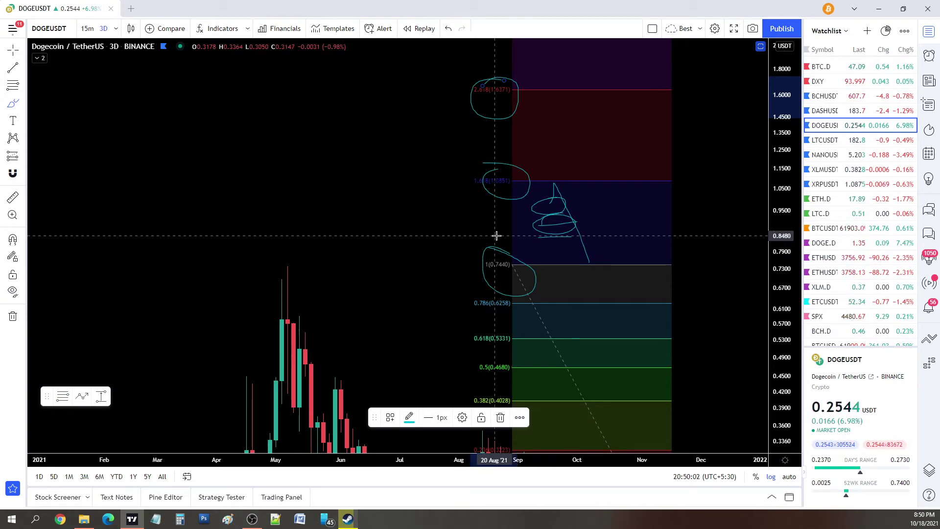
mouse_move(487, 236)
mouse_down()
mouse_move(534, 289)
mouse_move(436, 256)
mouse_move(537, 263)
mouse_move(436, 241)
mouse_move(499, 277)
mouse_move(537, 257)
mouse_move(426, 275)
mouse_move(464, 234)
mouse_move(509, 237)
mouse_up()
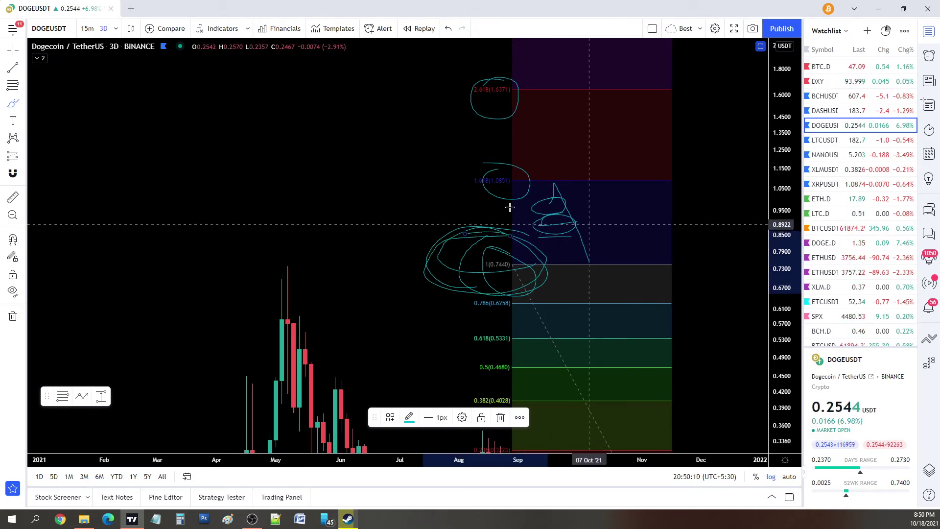
- Remove all drawings, including the Fibonacci retracement, and return to the cross cursor
right_click(392, 182)
click(458, 386)
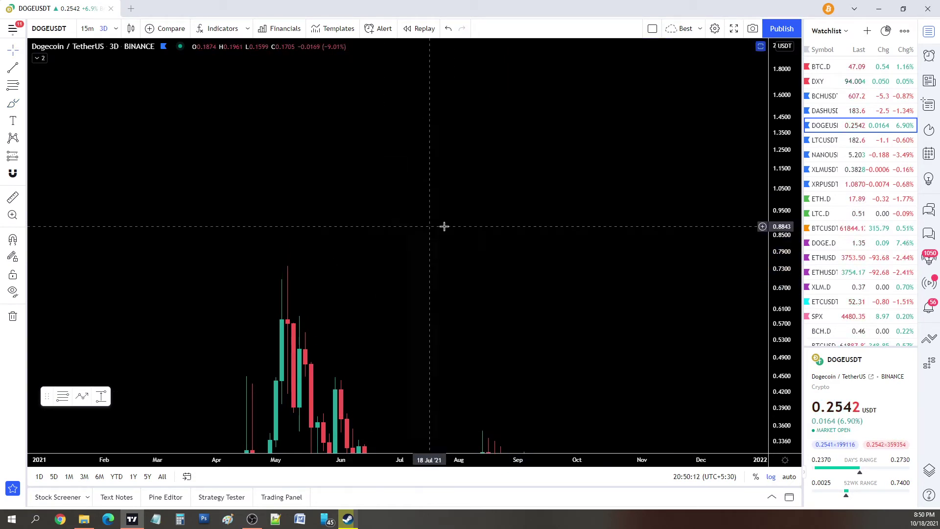
click(22, 51)
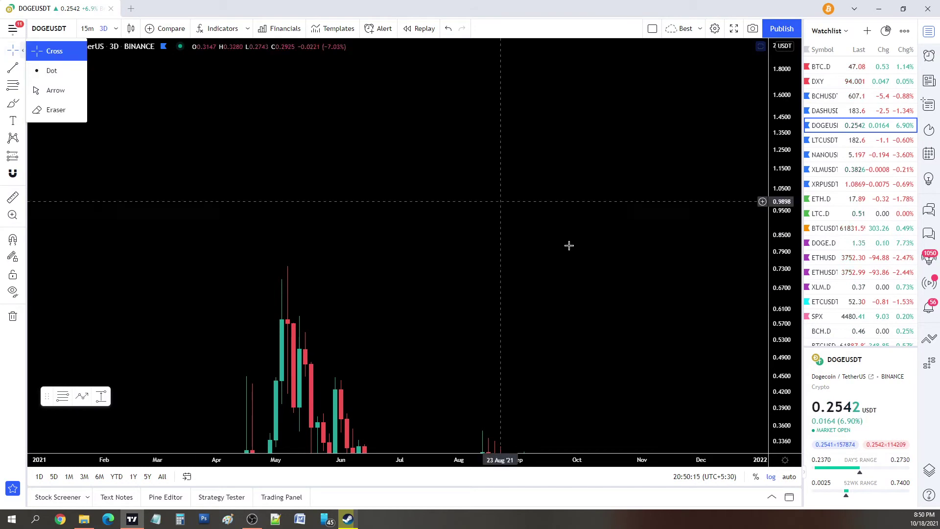
click(46, 49)
- Auto-fit the price scale and switch the chart to DOGEBTC
click(790, 477)
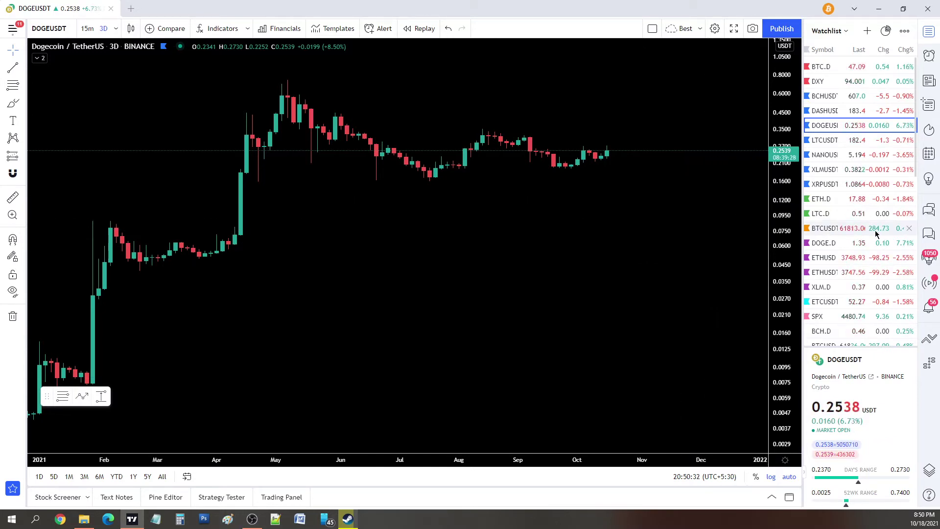
scroll(876, 234, down, 5)
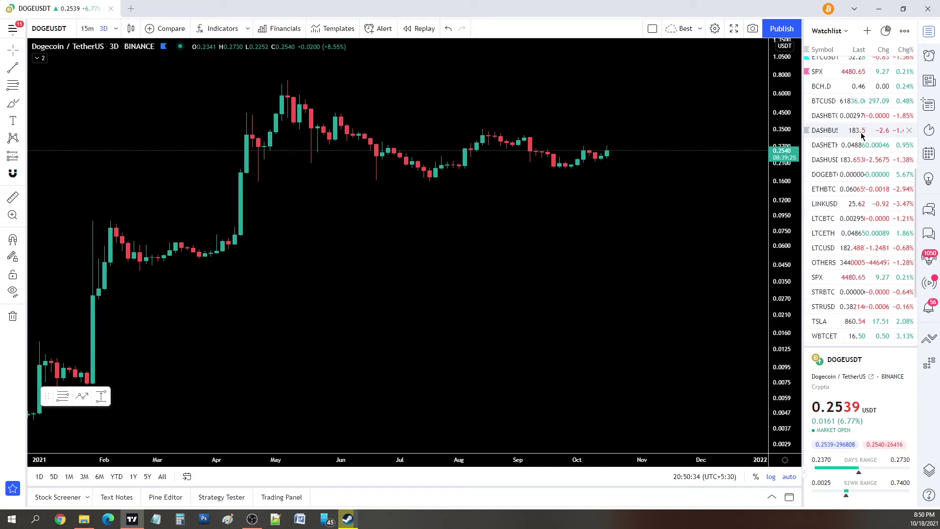
click(842, 174)
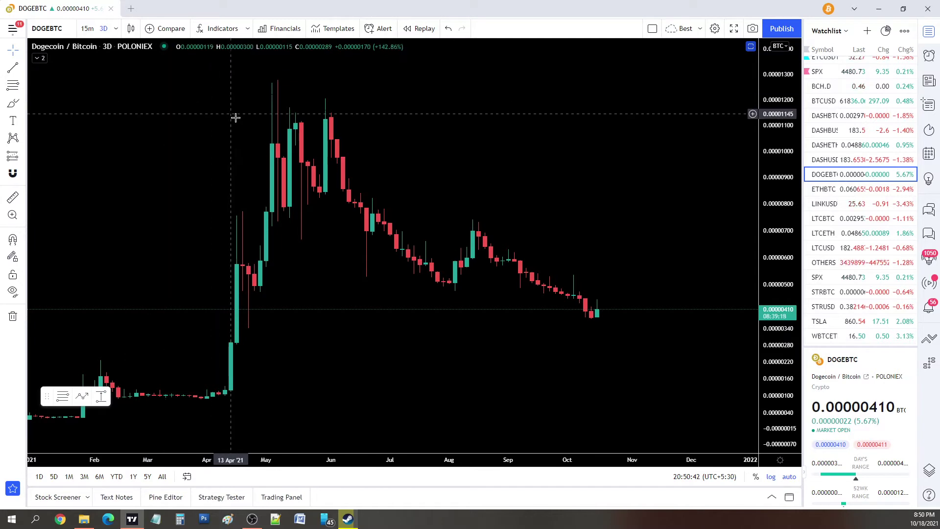
- Expand and collapse the indicator legend, then zoom into the recent DOGEBTC candles
click(39, 57)
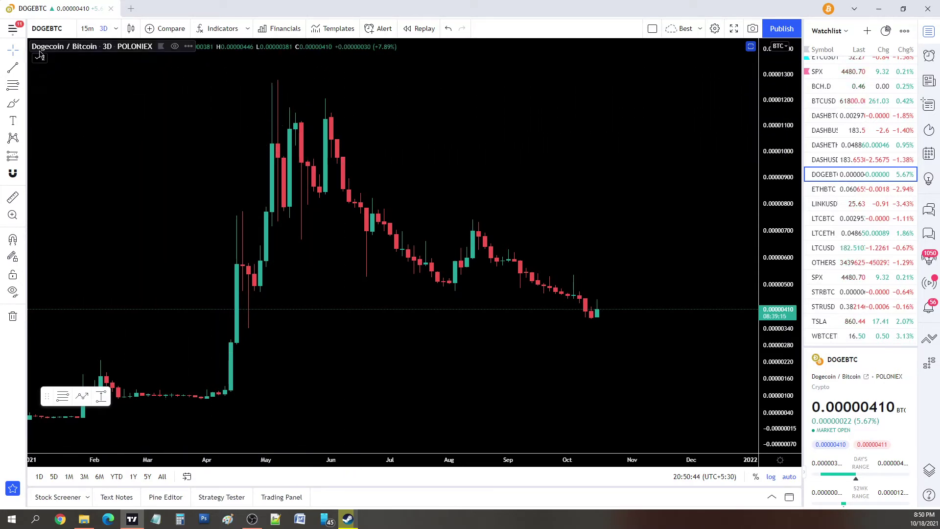
click(97, 57)
click(39, 82)
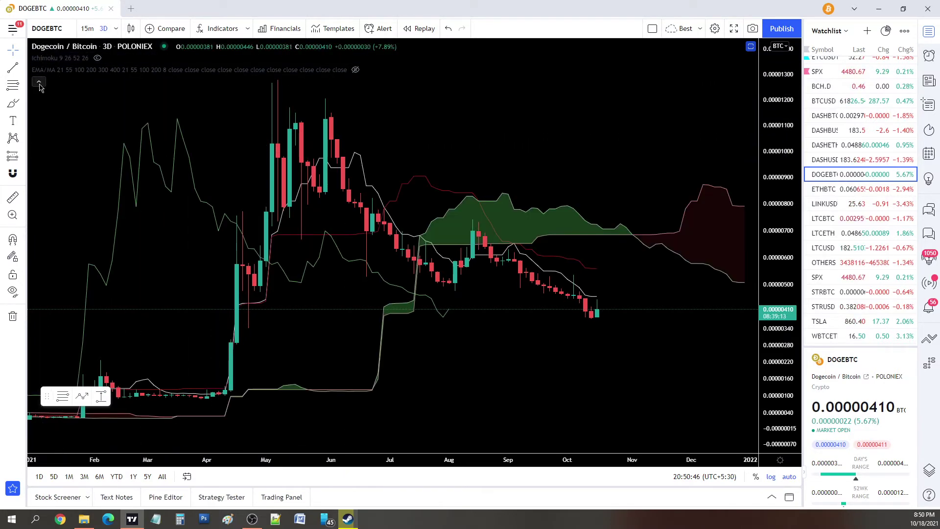
scroll(553, 293, up, 5)
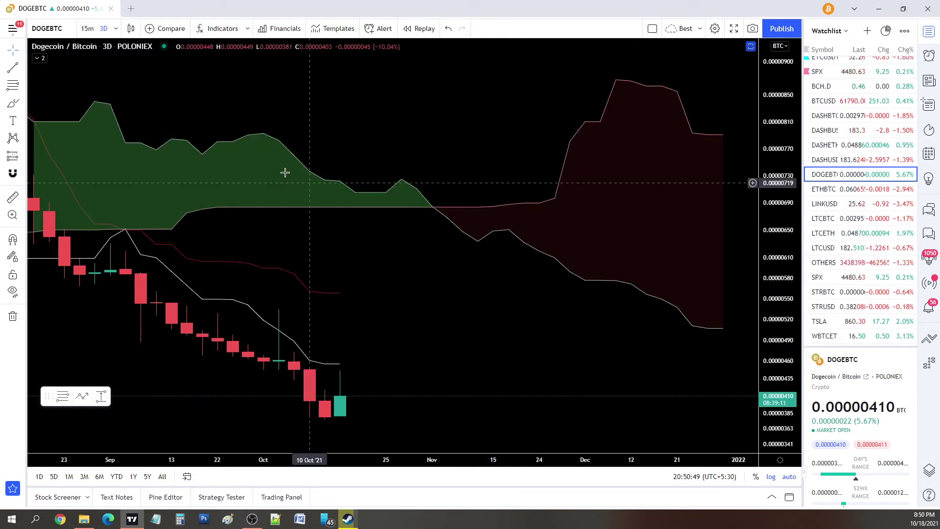
- Brush loops around the latest candles and a rising path into the cloud edge near 0.00000690
click(13, 103)
mouse_move(343, 348)
mouse_down()
mouse_move(353, 348)
mouse_move(325, 378)
mouse_move(359, 347)
mouse_up()
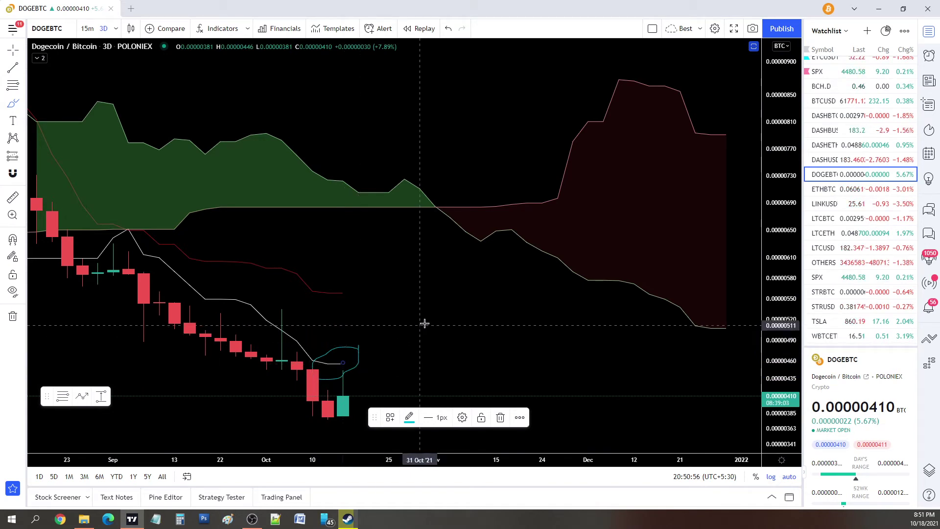
mouse_move(373, 275)
mouse_down()
mouse_move(309, 286)
mouse_move(365, 281)
mouse_up()
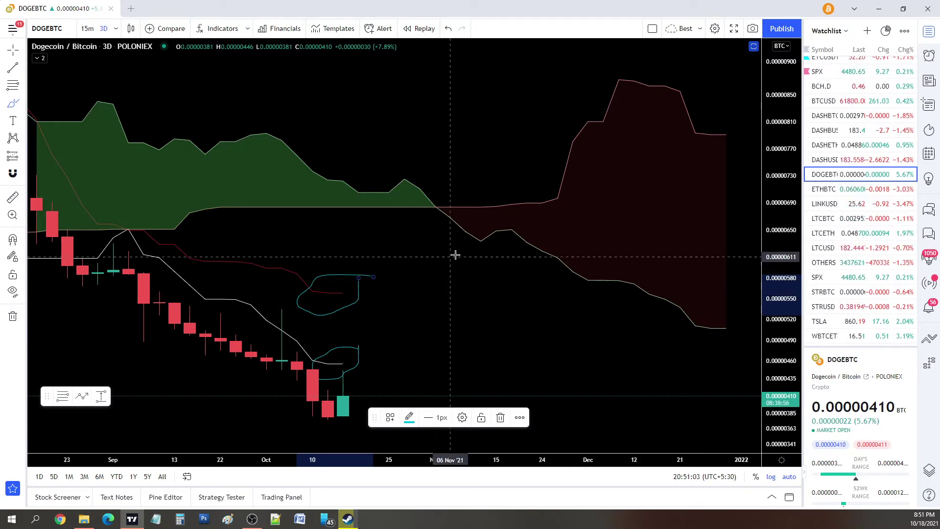
mouse_move(373, 383)
mouse_down()
mouse_move(398, 334)
mouse_move(406, 288)
mouse_move(435, 278)
mouse_up()
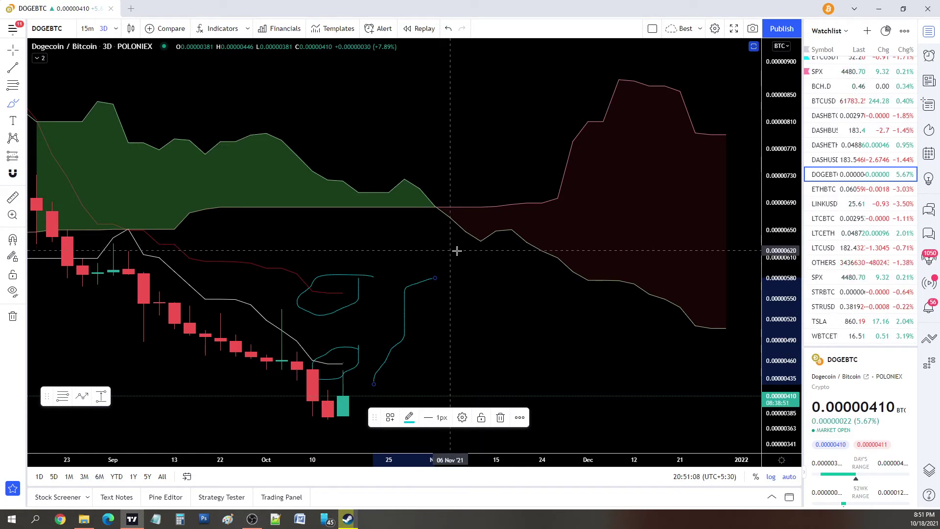
mouse_move(449, 269)
mouse_down()
mouse_move(455, 216)
mouse_move(468, 233)
mouse_move(449, 216)
mouse_move(462, 215)
mouse_move(456, 226)
mouse_move(489, 155)
mouse_move(455, 206)
mouse_up()
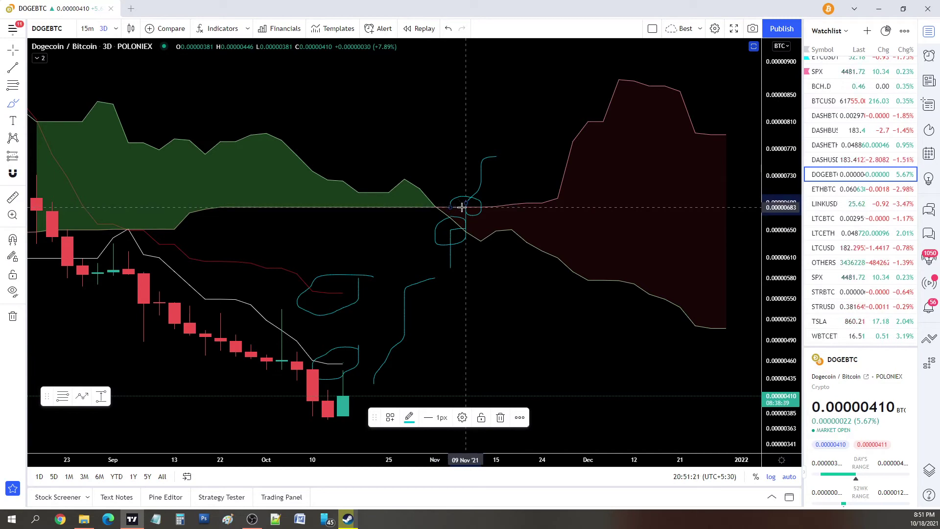
scroll(497, 154, down, 4)
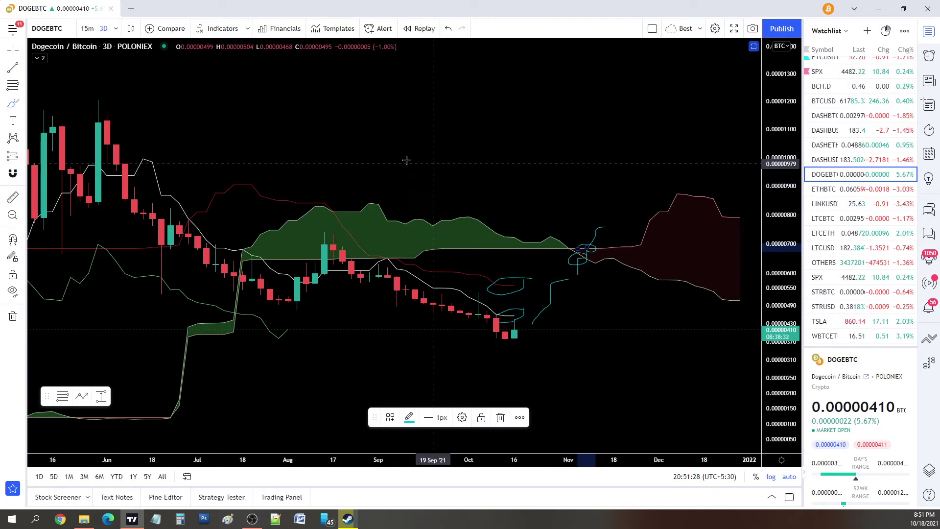
- Clear the sketches and draw a Fibonacci retracement from the 0.00001209 high to the 0.00000372 low
right_click(360, 162)
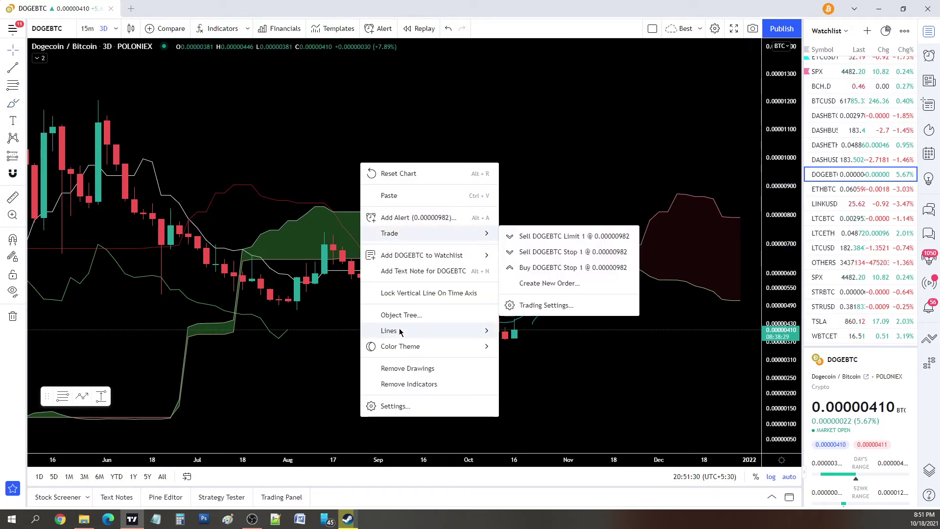
click(402, 367)
click(66, 396)
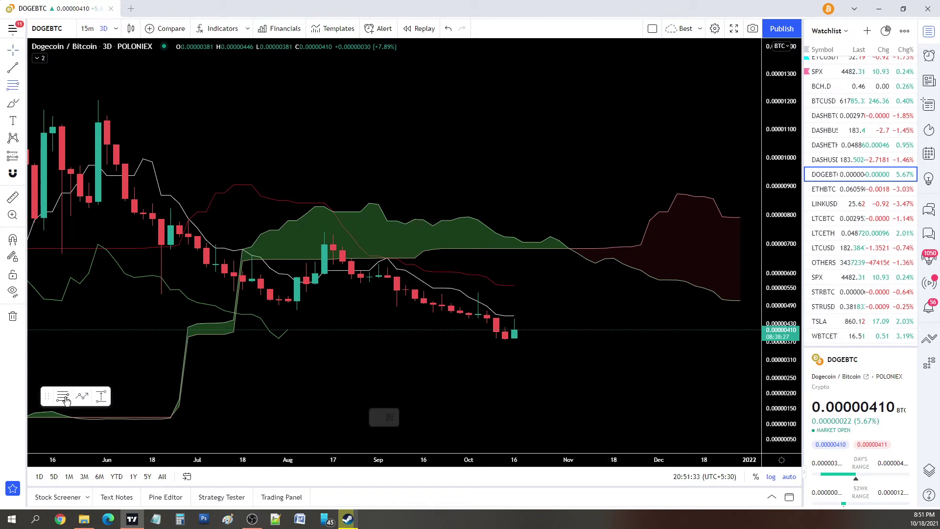
click(206, 98)
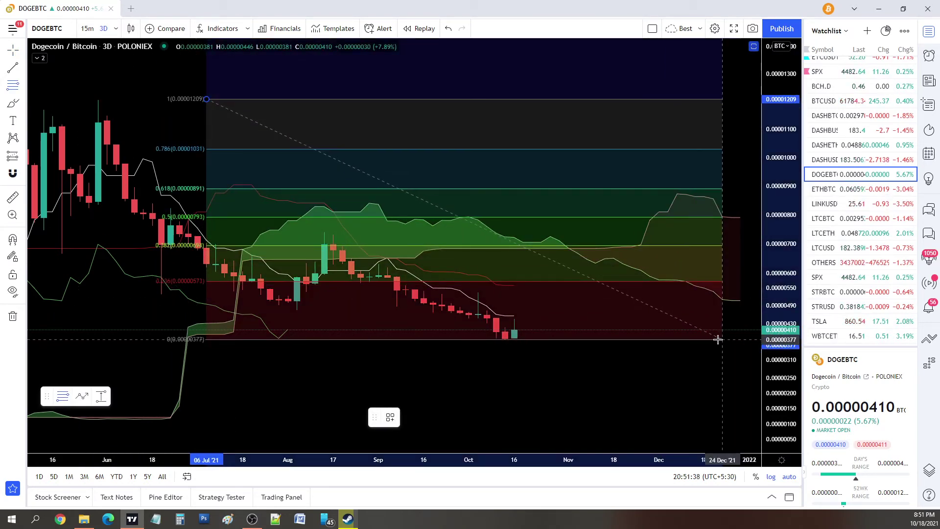
click(716, 341)
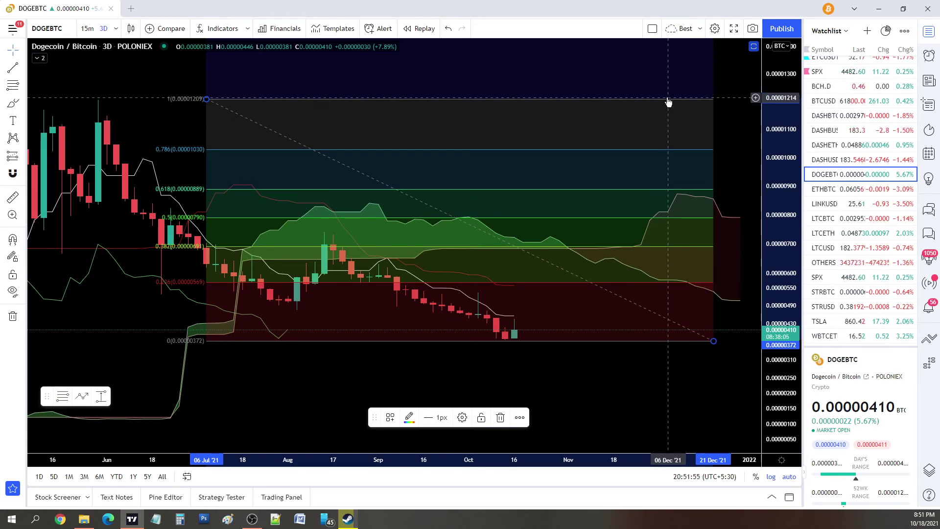
scroll(659, 109, down, 3)
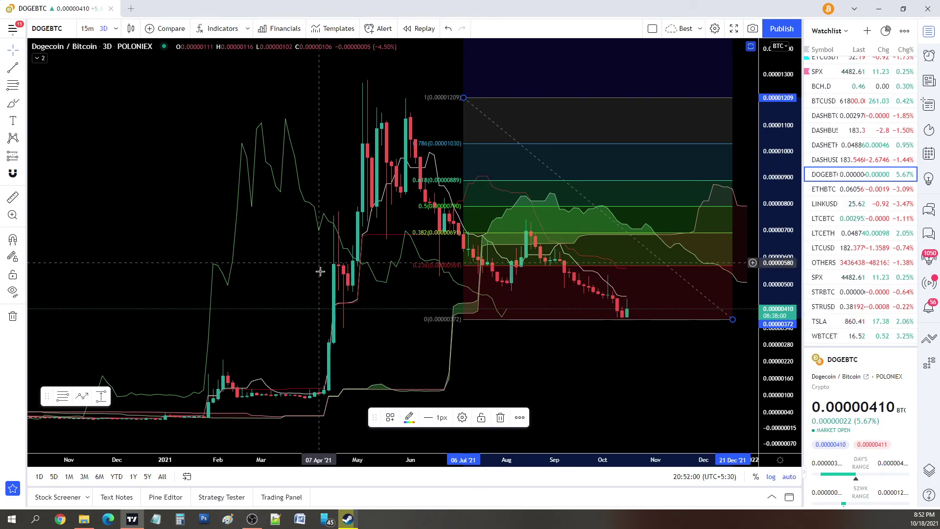
- Draw freehand brush loops around the May 2021 DOGEBTC peak, then pan toward the latest candles
click(13, 102)
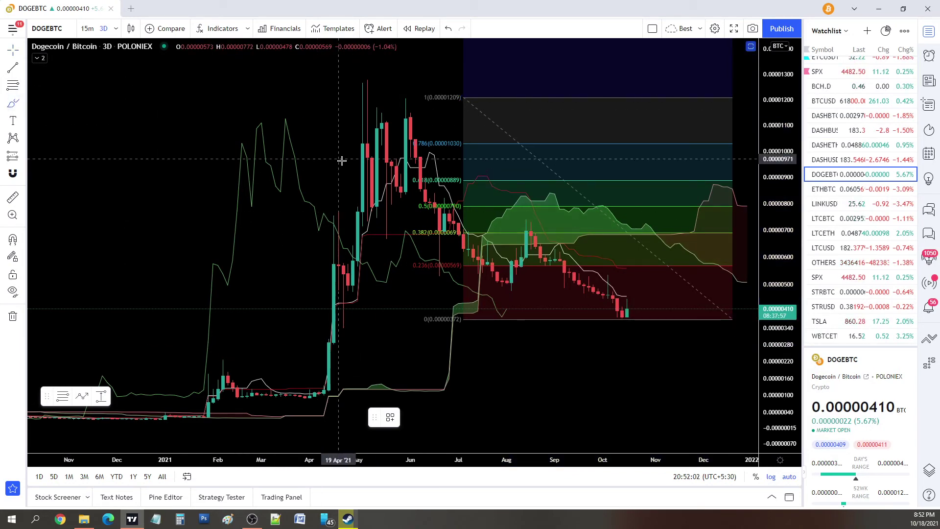
mouse_move(330, 201)
mouse_down()
mouse_move(267, 262)
mouse_move(406, 343)
mouse_move(271, 219)
mouse_up()
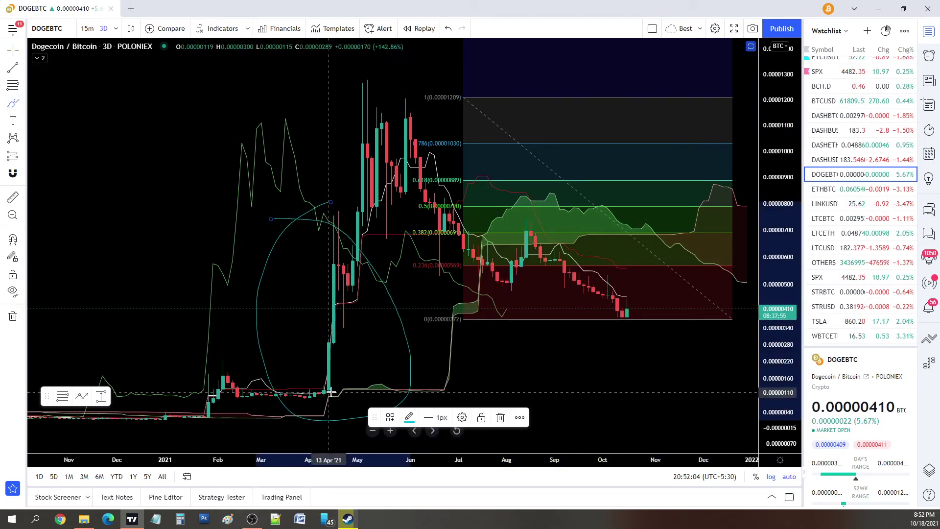
scroll(393, 267, down, 2)
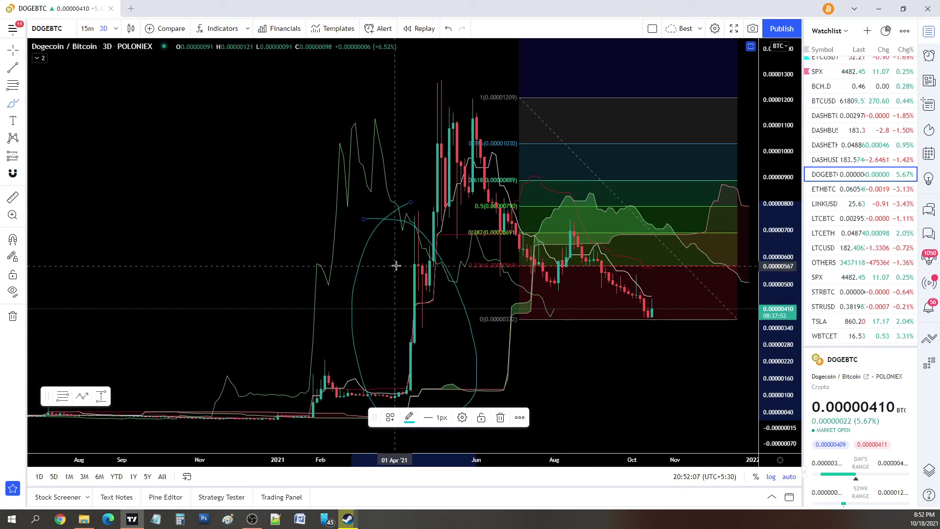
scroll(393, 266, up, 3)
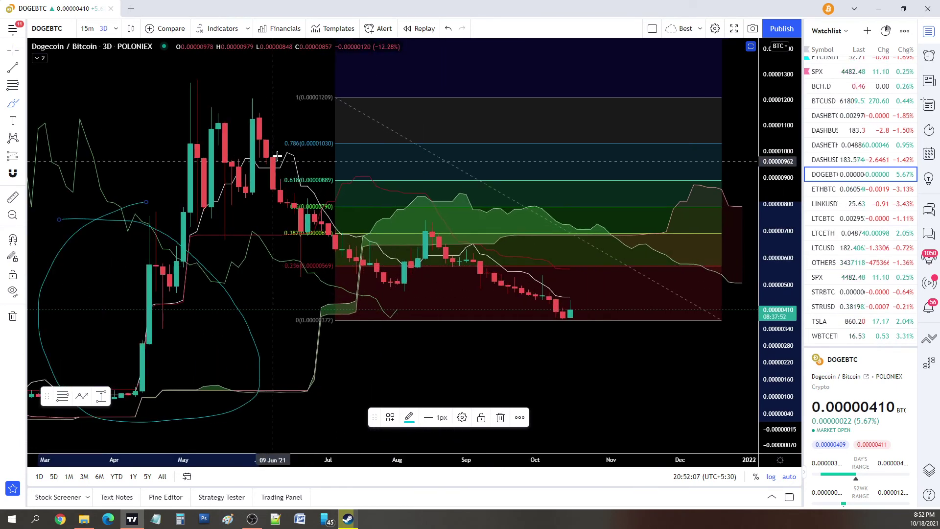
click(177, 105)
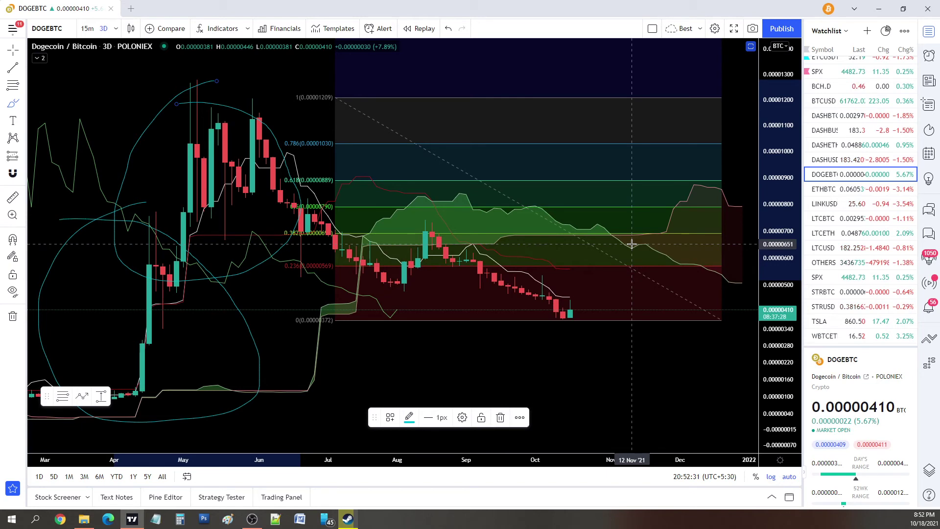
scroll(632, 319, down, 2)
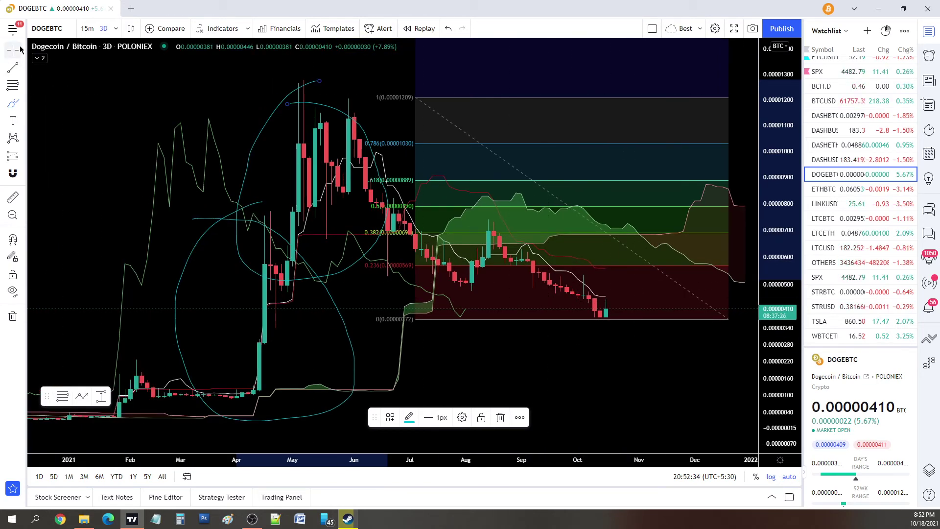
drag(608, 329, 419, 371)
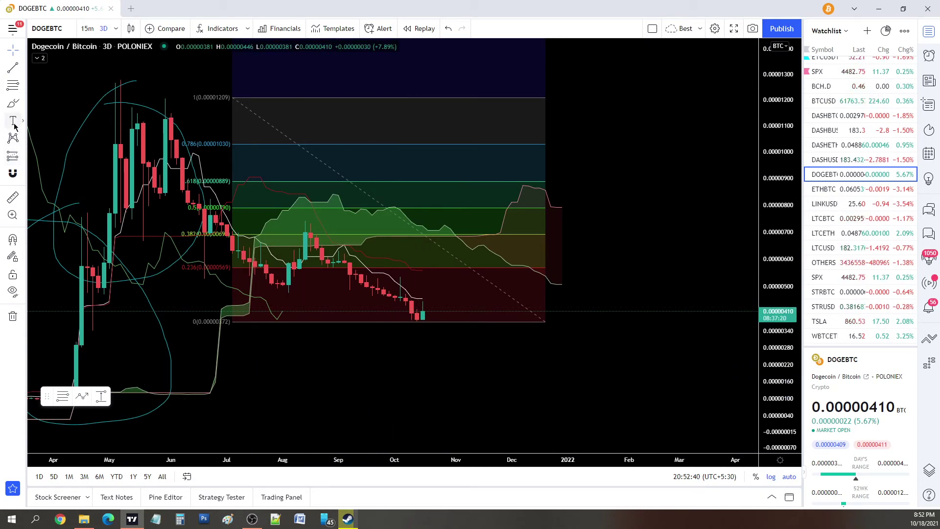
- Brush a rising path from the latest candles with a higher loop into the Ichimoku cloud near 0.00000800
click(12, 103)
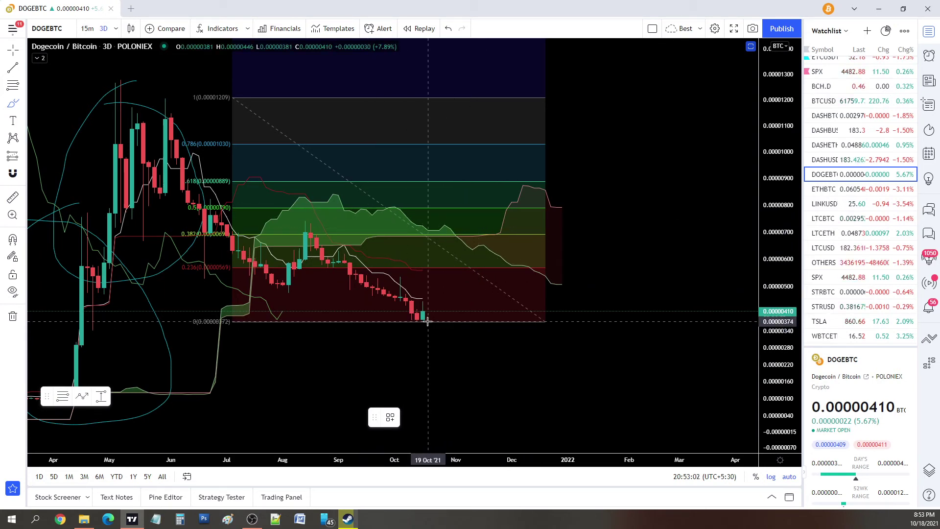
drag(427, 321, 466, 220)
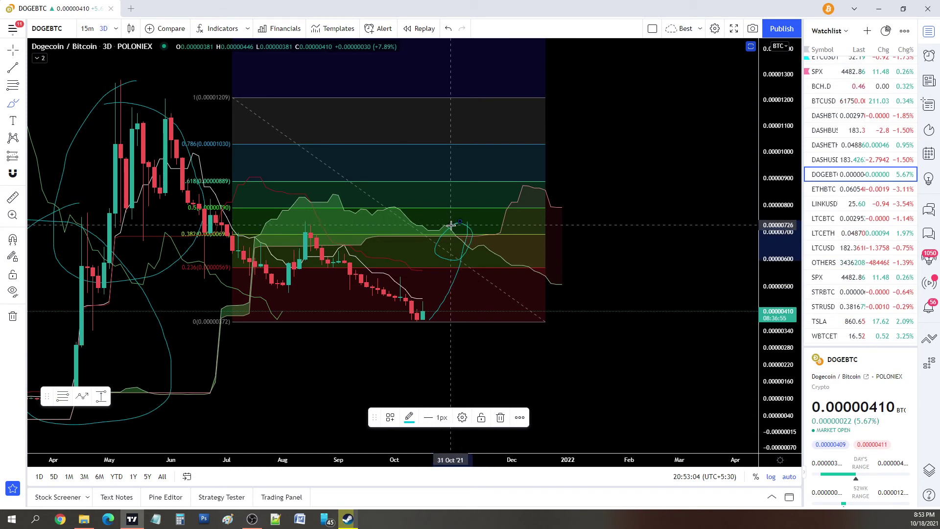
mouse_move(456, 231)
mouse_down()
mouse_move(470, 203)
mouse_move(484, 210)
mouse_move(469, 196)
mouse_up()
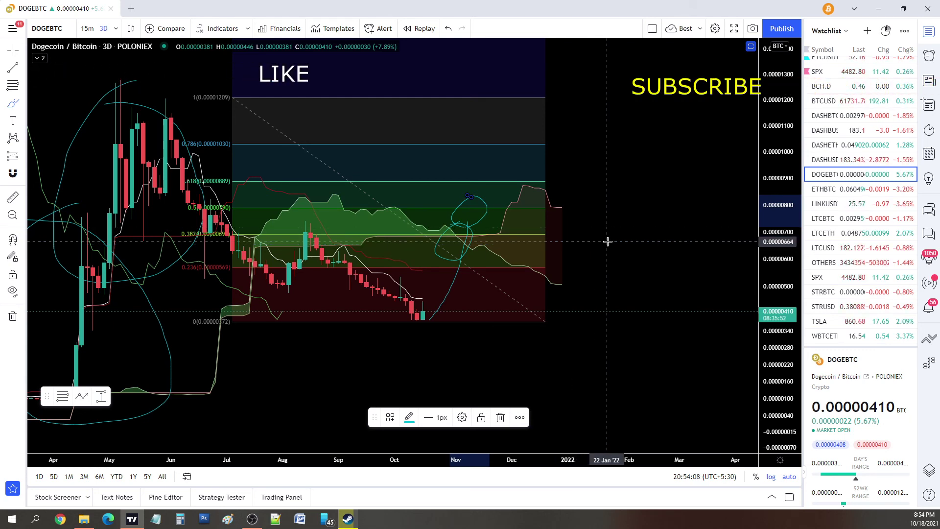
- Zoom out and bring up the chart context menu with the Remove Drawings option
scroll(607, 241, down, 2)
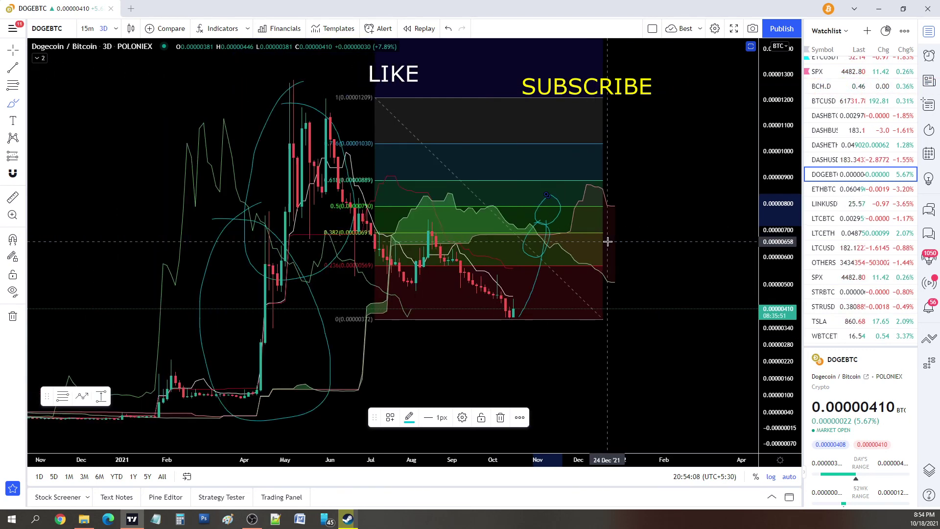
right_click(674, 166)
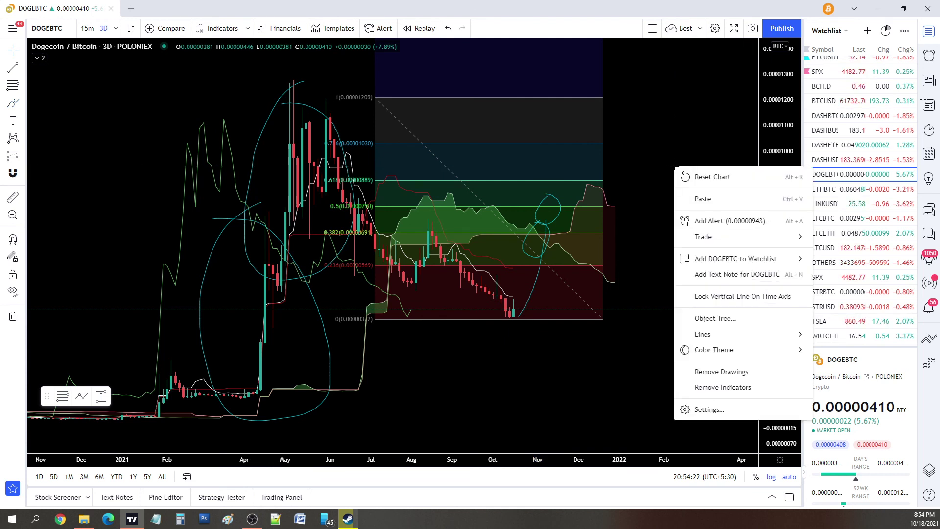